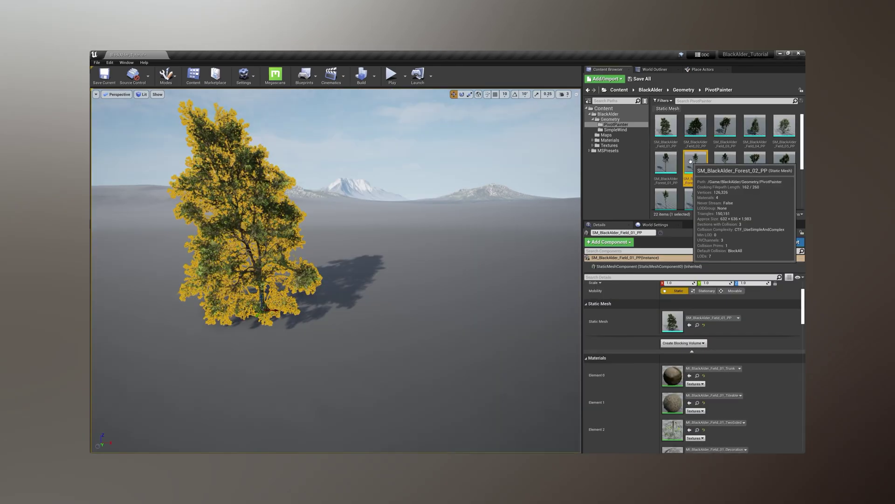
Step: Drag two Black Alder forest trees into the level
left_click_drag(695, 162, 327, 294)
left_click_drag(695, 198, 296, 344)
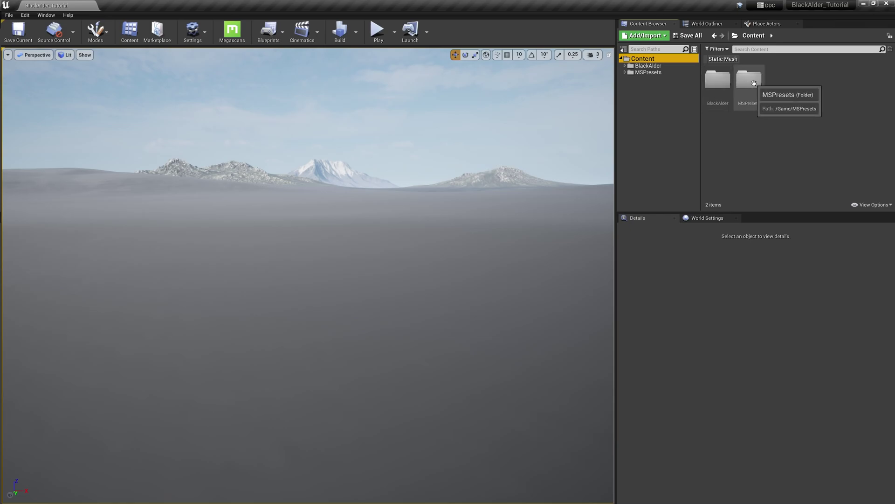
Step: Browse to BlackAlder > Geometry > PivotPainter in the Content Browser
double_click(717, 83)
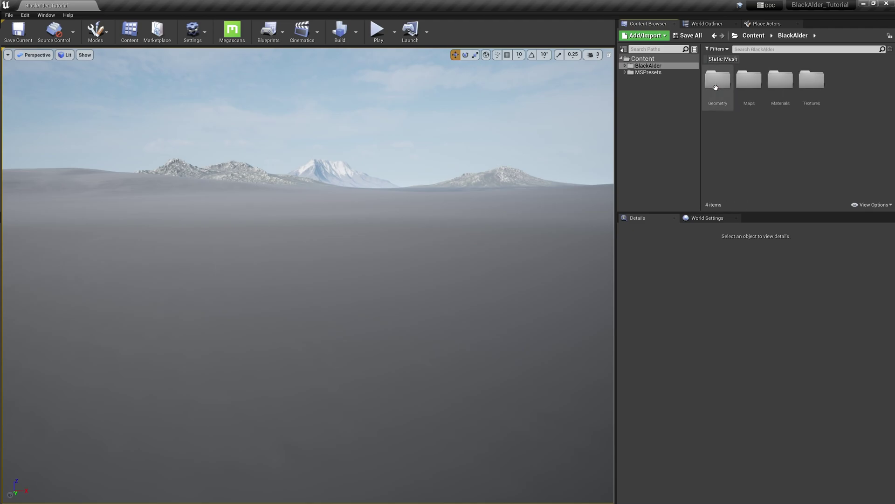
left_click(715, 87)
double_click(716, 87)
double_click(716, 82)
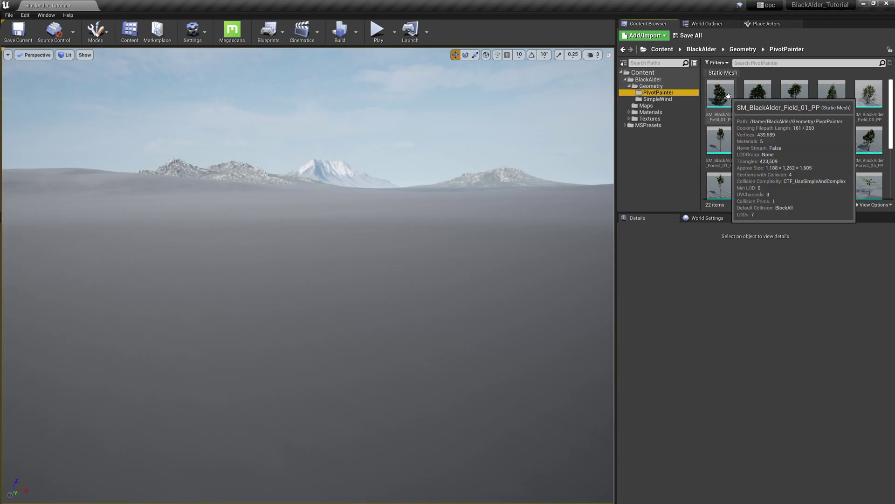
Step: Place four Black Alder tree meshes, including Forest_02 and Forest_04, in the level
left_click_drag(720, 95, 214, 322)
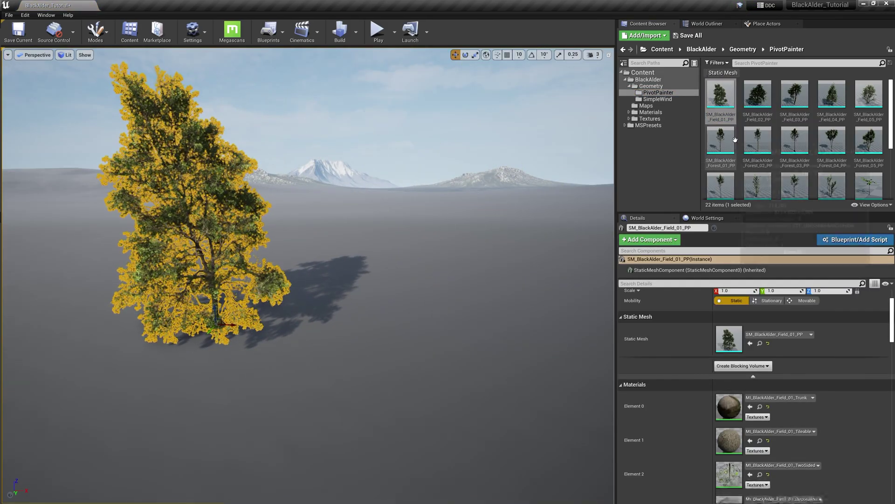
left_click_drag(758, 140, 297, 304)
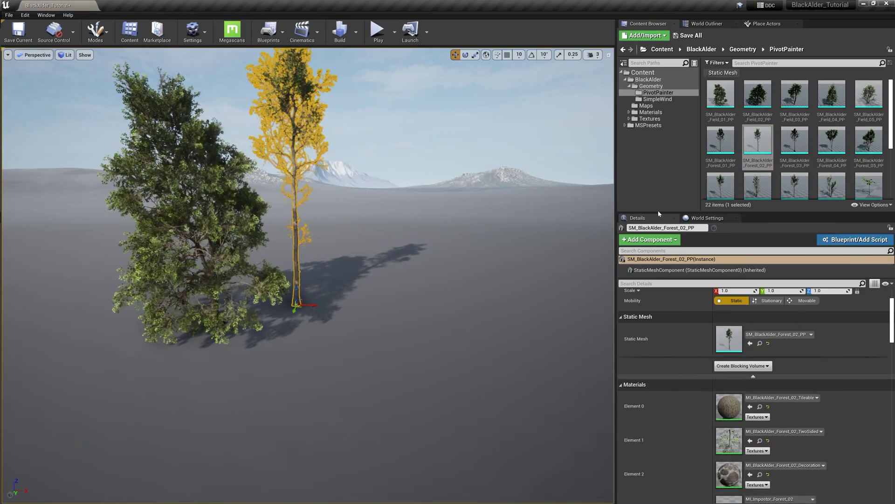
left_click_drag(758, 187, 261, 375)
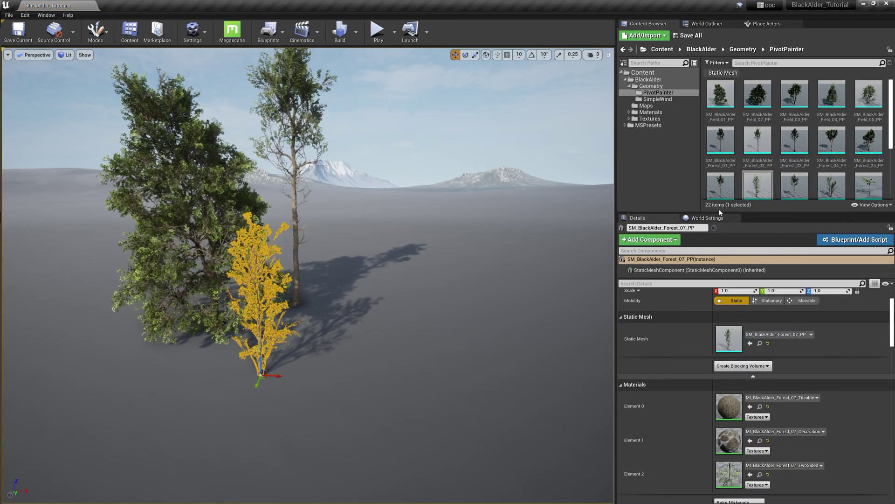
left_click_drag(832, 140, 336, 346)
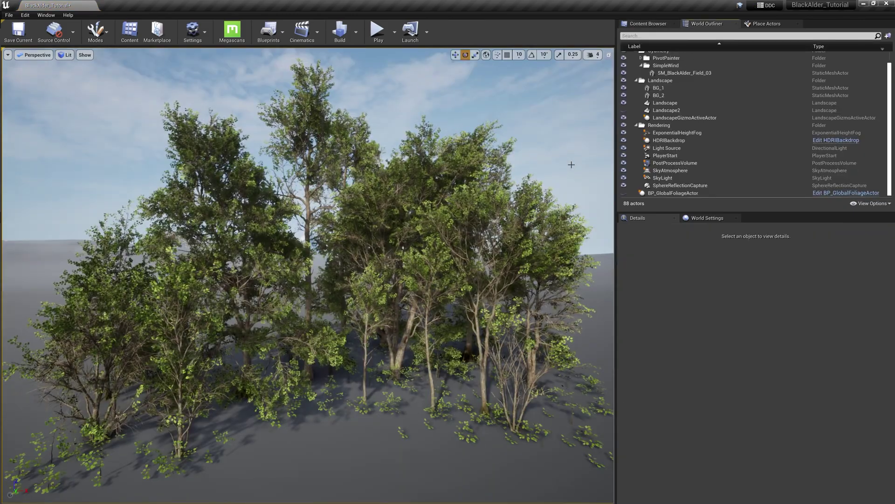
Step: Make BP_GlobalFoliageActor visible and browse to MSPresets > MS_Foliage_Material > GlobalFoliageActor
left_click(624, 192)
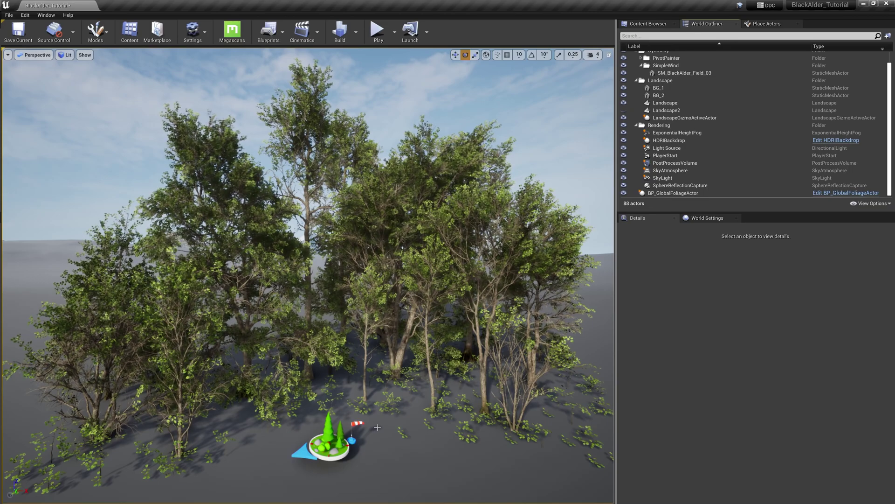
left_click(649, 25)
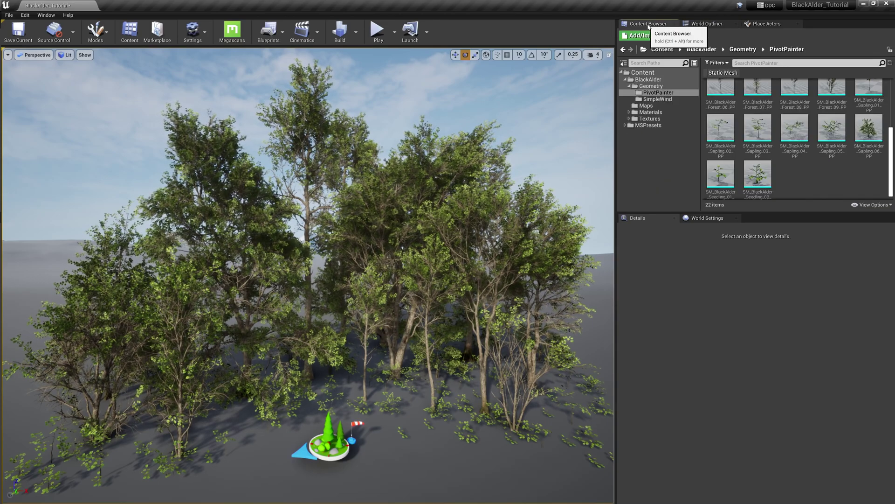
left_click(646, 125)
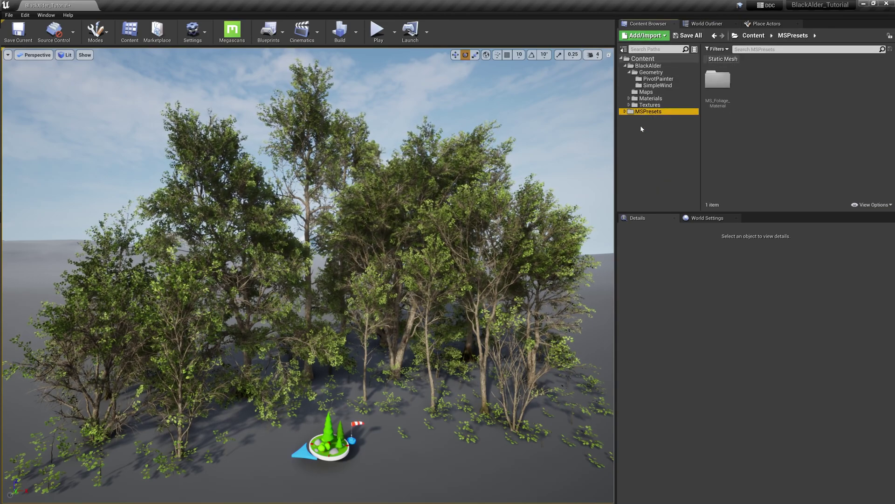
double_click(713, 80)
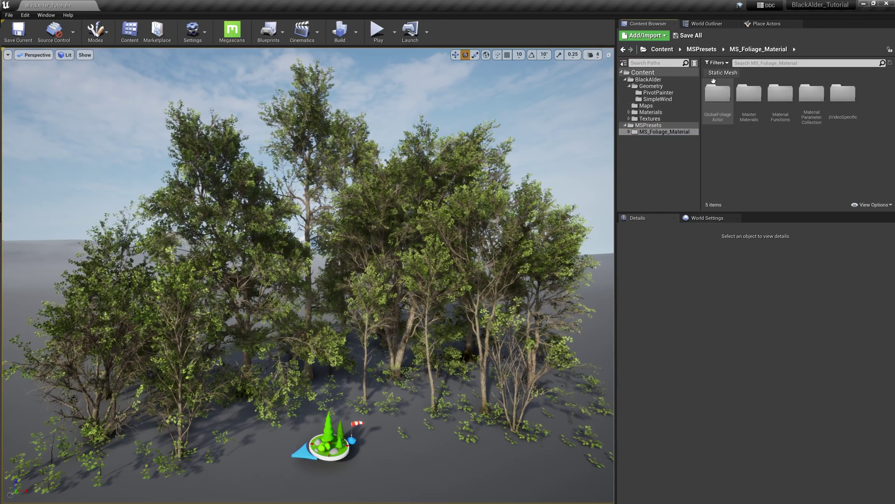
double_click(712, 94)
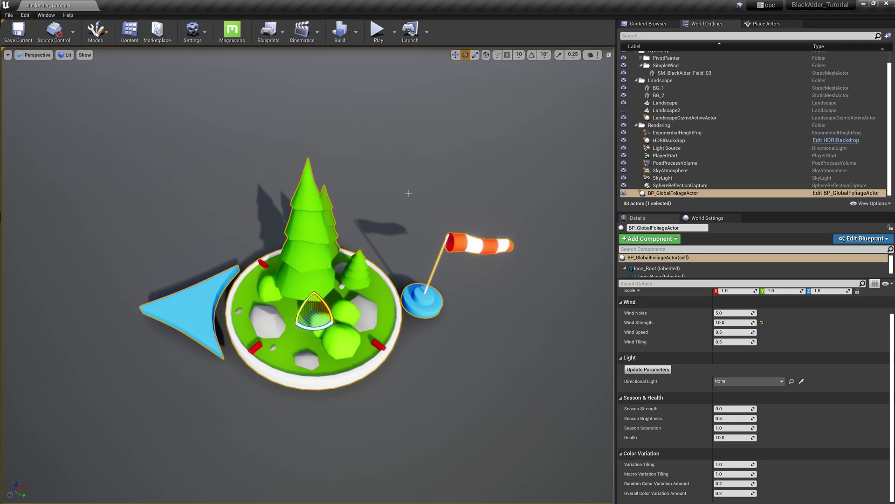
Step: Rotate the foliage actor to redirect the wind and set Wind Noise to 30
left_click_drag(304, 329, 361, 330)
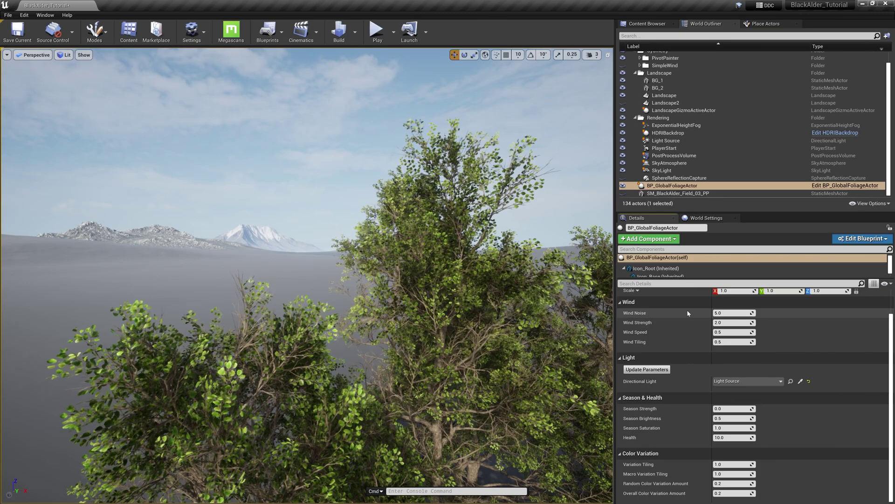
left_click(722, 312)
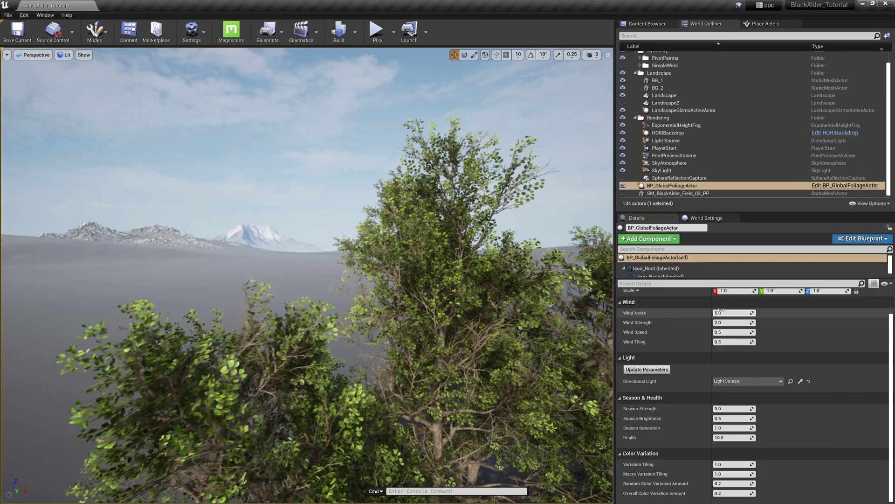
type("30")
key("Return")
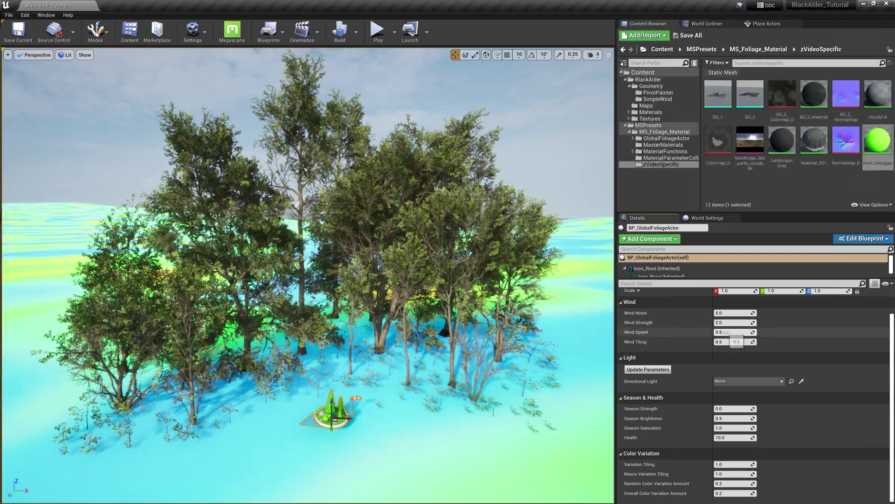
Step: Try a Wind Speed of 2.0, then restore it to 0.5
left_click(727, 332)
type("2")
key("Return")
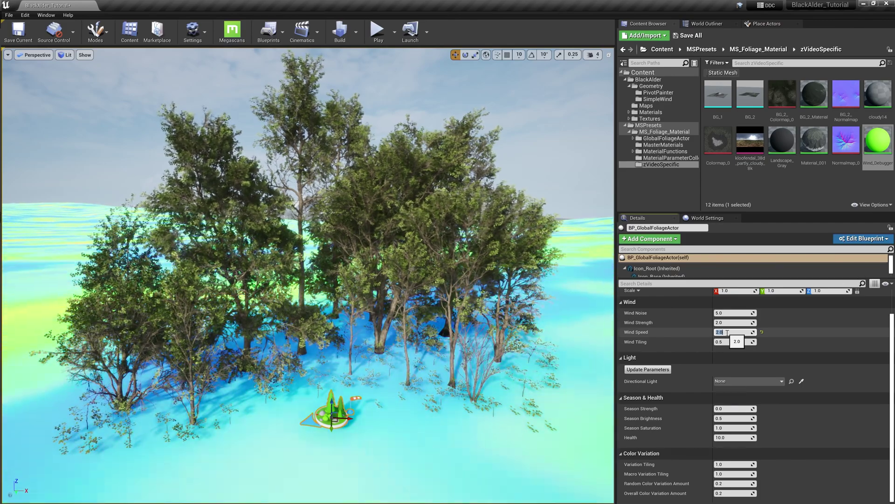
type("0.5")
key("Return")
Step: Test Wind Tiling values of 0.2, 0.05 and 5.0
left_click(729, 342)
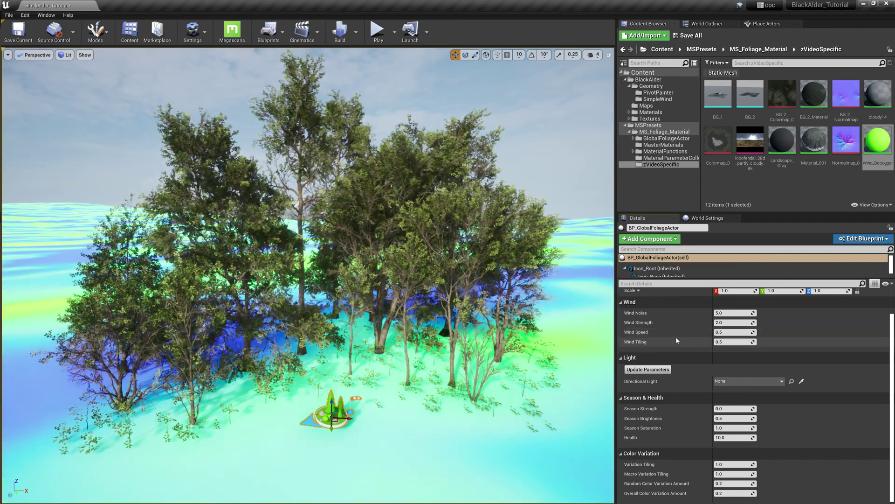
type("0.2")
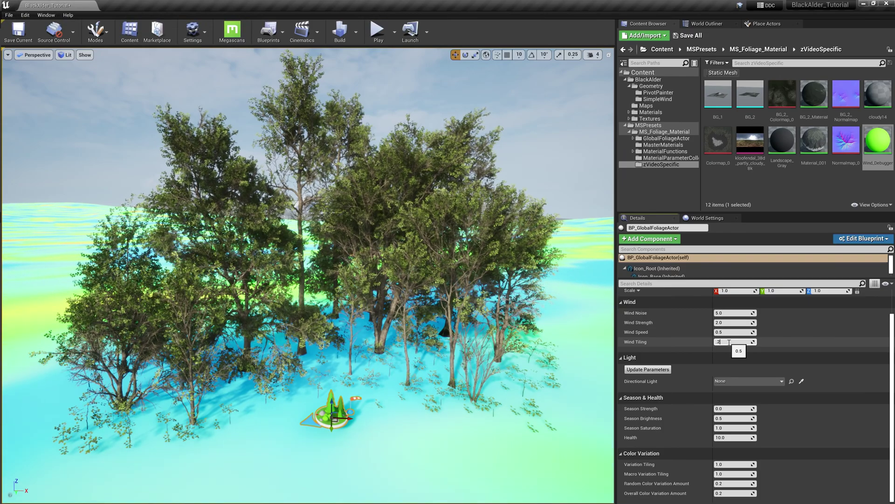
key("Return")
type("0.05")
key("Return")
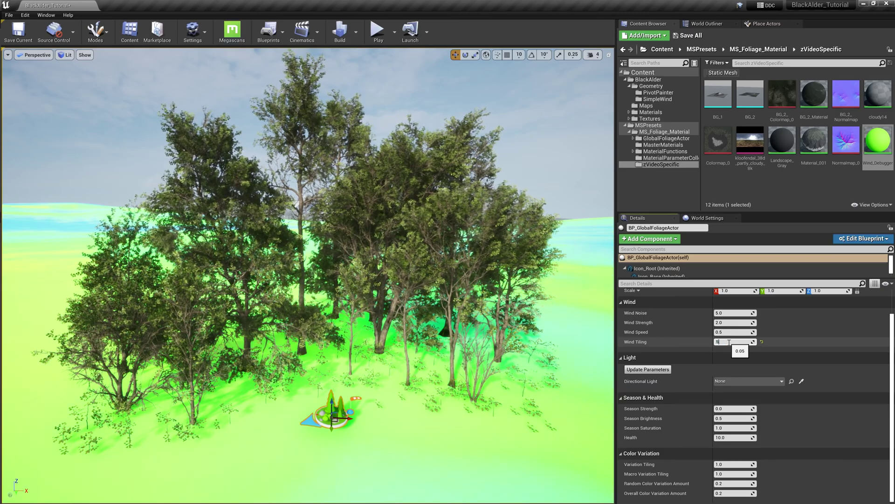
type("5")
key("Return")
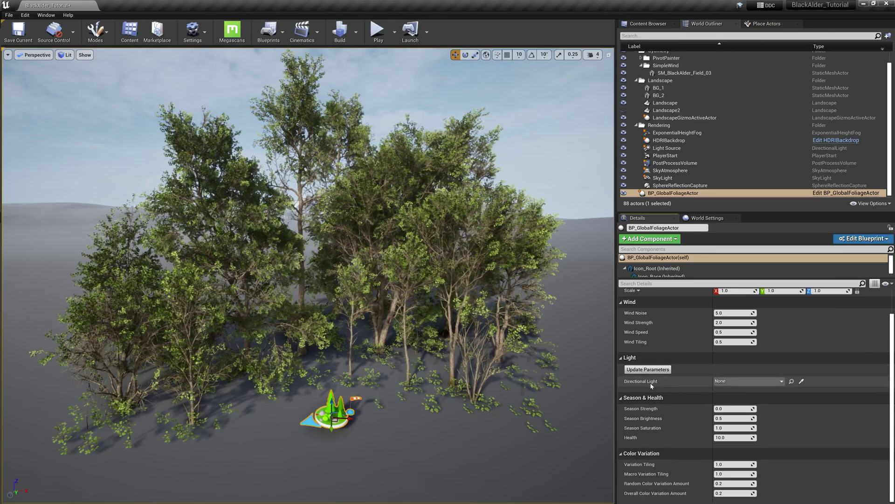
Step: Assign the level's Light Source actor to the foliage actor's Directional Light slot
left_click(750, 381)
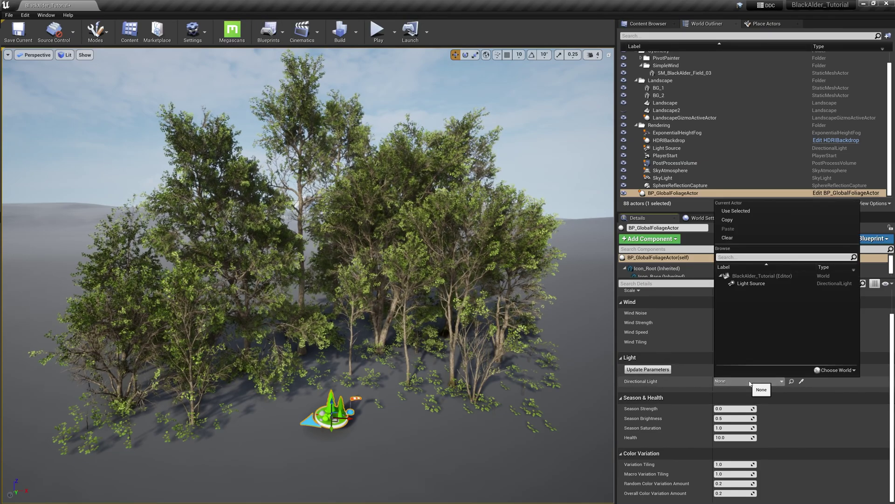
left_click(751, 284)
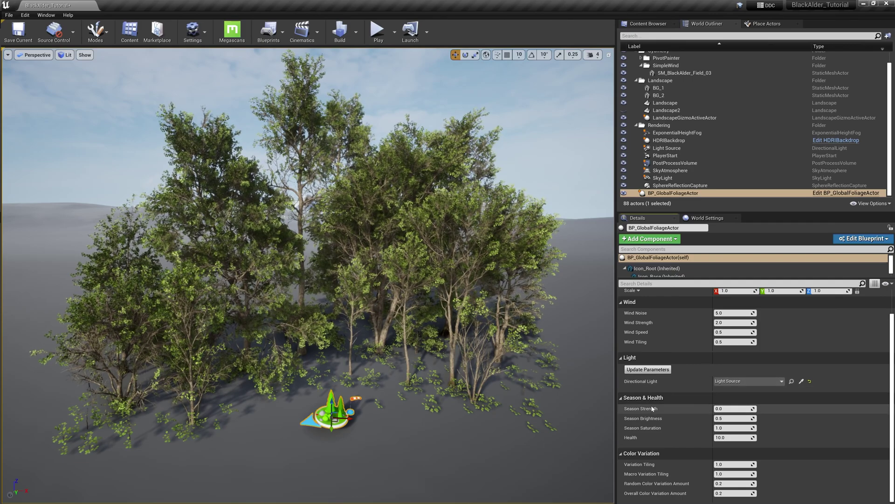
Step: Raise Season Strength and Brightness, reset them, then lower Health to about 5.6
left_click_drag(732, 408, 784, 409)
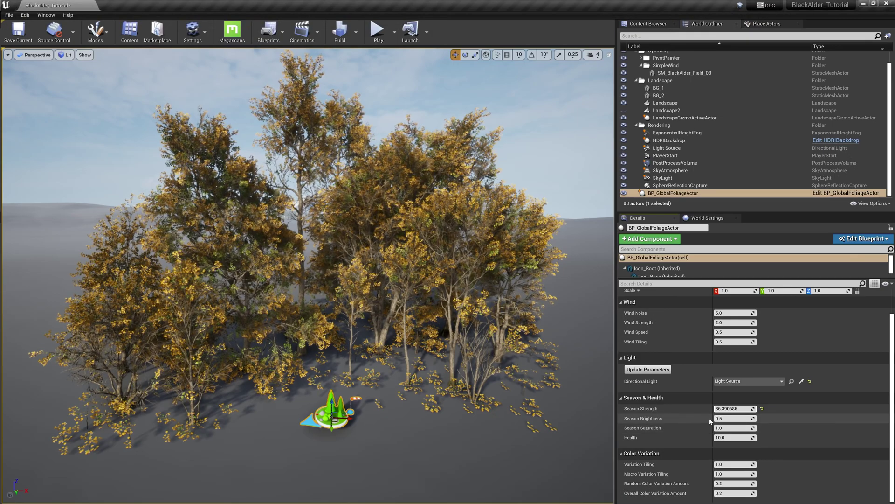
mouse_move(735, 419)
left_mouse_down()
mouse_move(763, 418)
mouse_move(736, 429)
mouse_move(767, 428)
mouse_move(742, 428)
left_mouse_up()
left_click(762, 428)
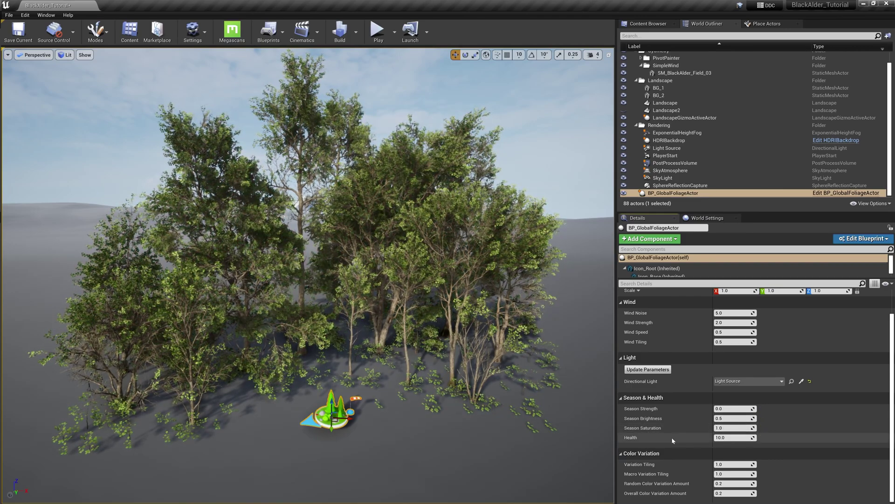
left_click_drag(725, 438, 710, 437)
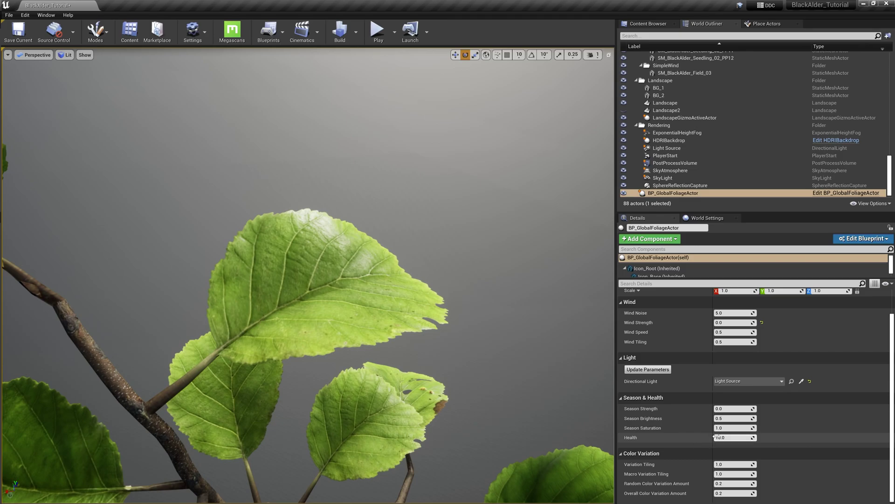
left_click_drag(735, 437, 723, 437)
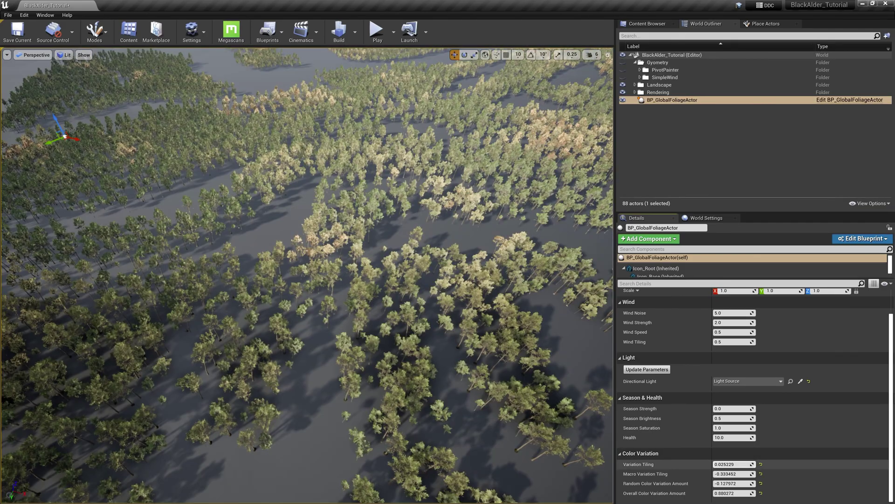
Step: Adjust variation tiling and season strength, then place SM_BlackAlder_Field_03_PP in the level
left_click_drag(732, 464, 750, 464)
mouse_move(732, 474)
left_mouse_down()
mouse_move(718, 473)
mouse_move(736, 473)
left_mouse_up()
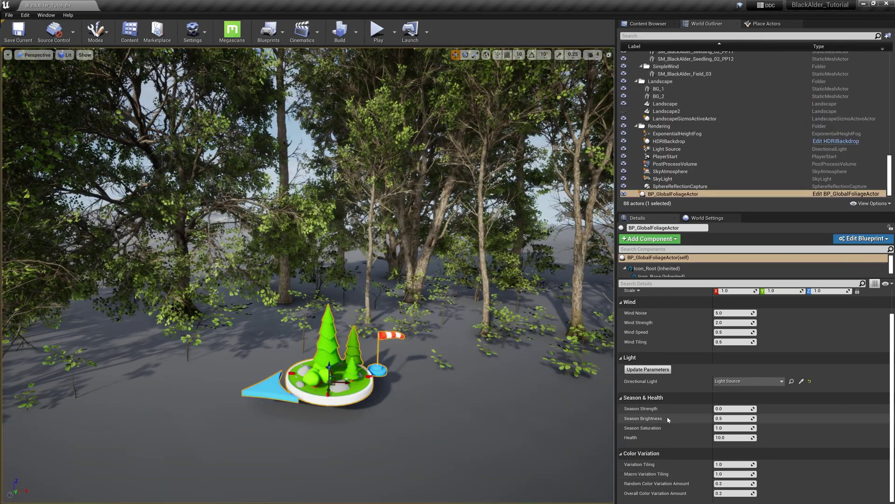
mouse_move(735, 408)
left_mouse_down()
mouse_move(767, 409)
mouse_move(718, 427)
mouse_move(760, 419)
mouse_move(742, 418)
mouse_move(727, 436)
left_mouse_up()
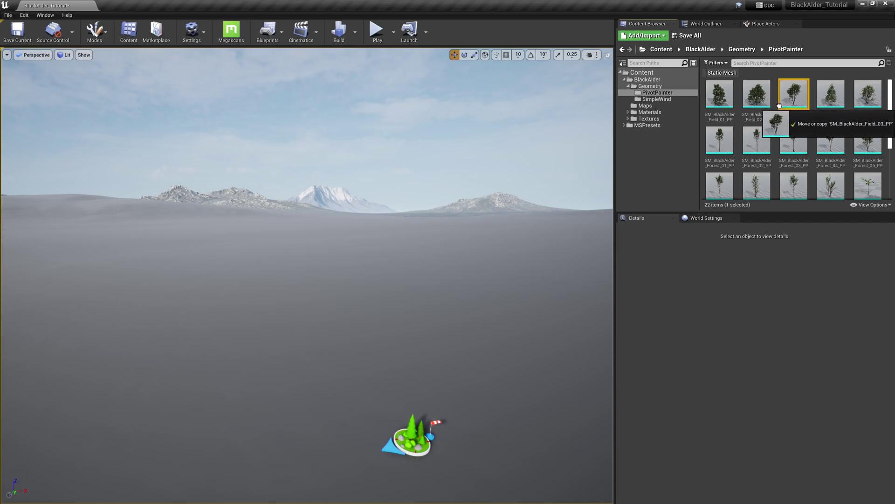
left_click_drag(793, 93, 286, 452)
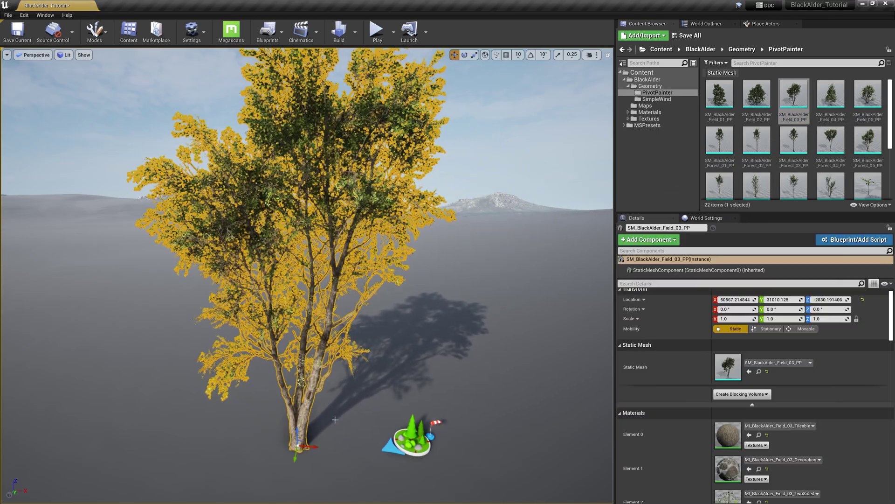
Step: Locate Element 1's material, then browse MSPresets > MS_Foliage_Material > MasterMaterials to see MA_Foliage
scroll(706, 312, "down", 4)
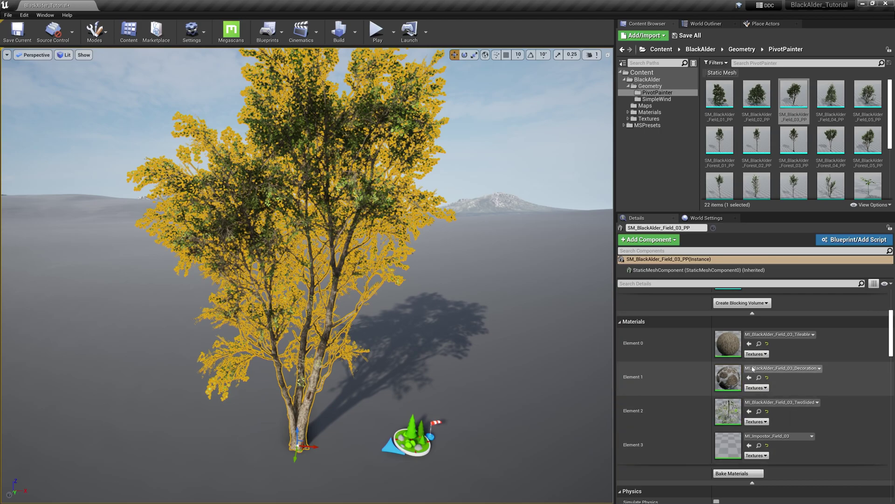
left_click(759, 344)
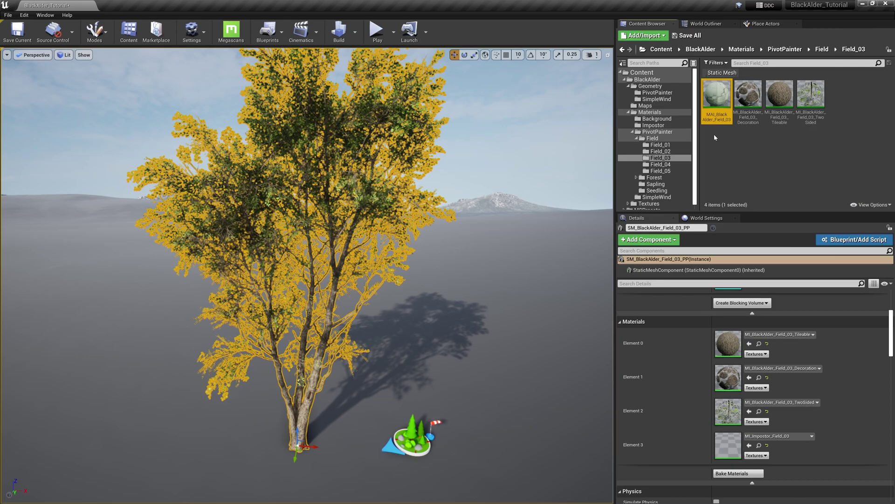
scroll(663, 177, "down", 1)
left_click(666, 206)
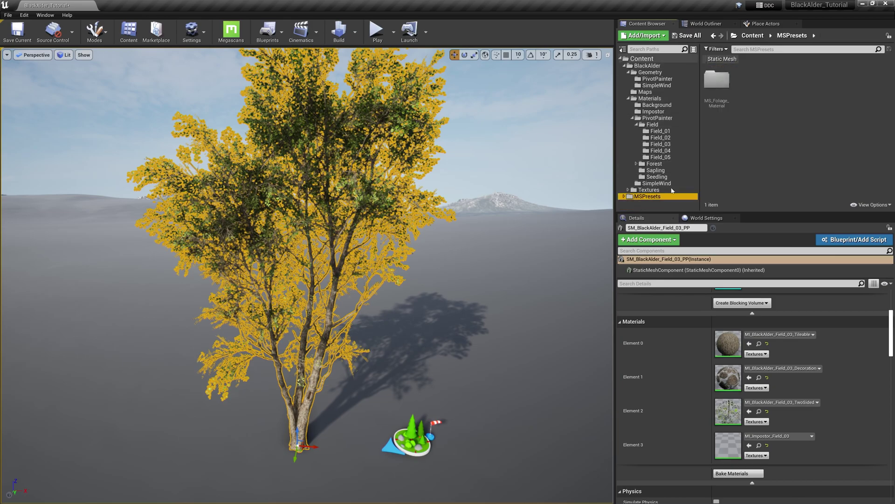
double_click(717, 80)
left_click(748, 93)
double_click(747, 93)
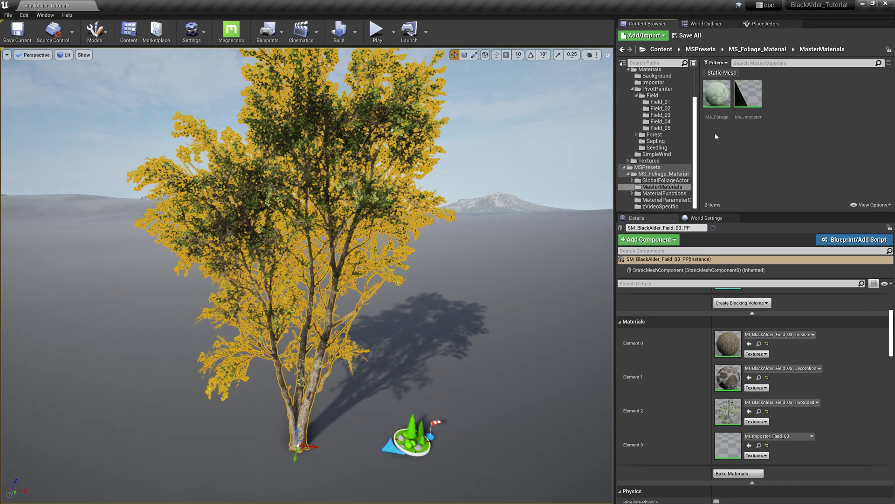
Step: Return to the Field_03 materials folder and select MAI_BlackAlder_Field_03
left_click(672, 116)
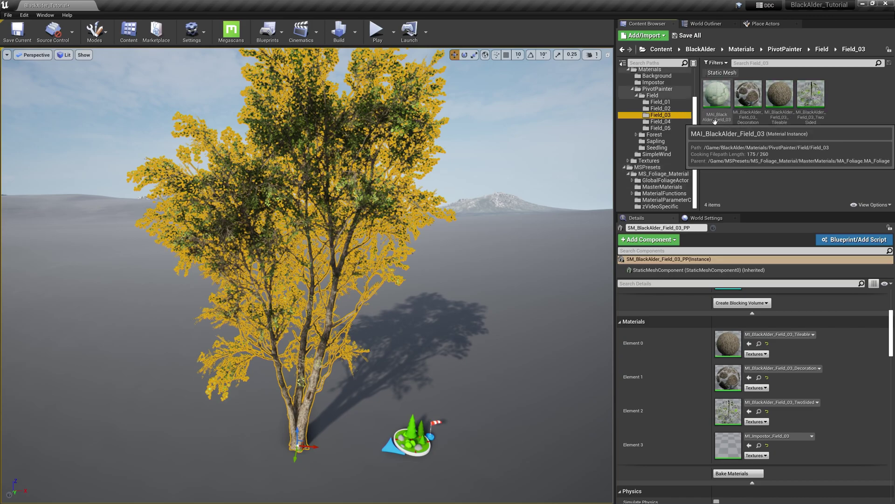
left_click(715, 121)
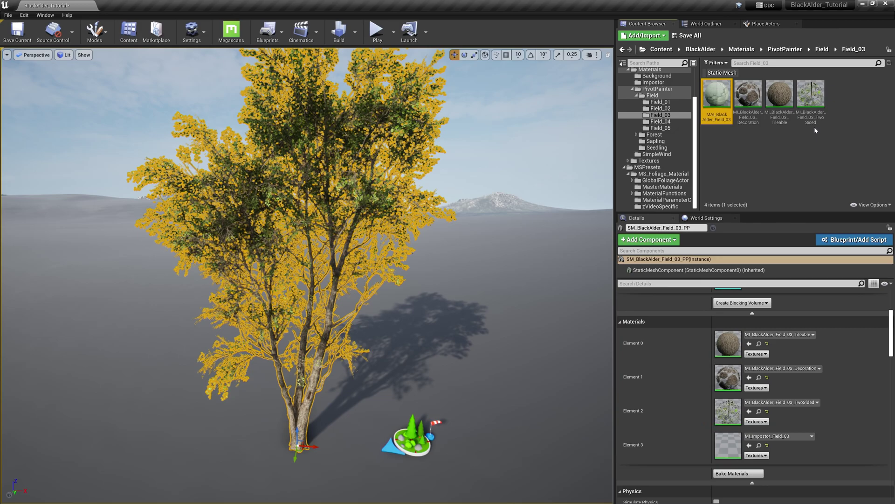
mouse_move(812, 116)
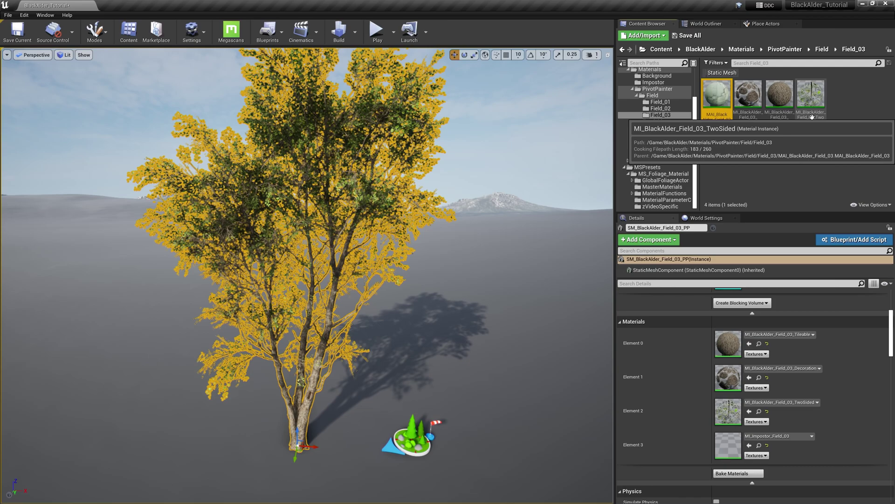
Step: Open the tree's material instance and change the editor's Material Quality Level
double_click(812, 117)
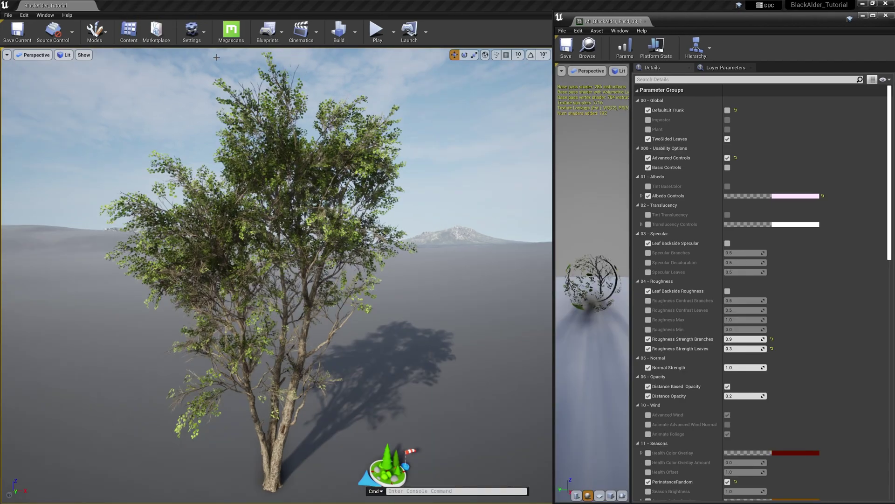
left_click(193, 31)
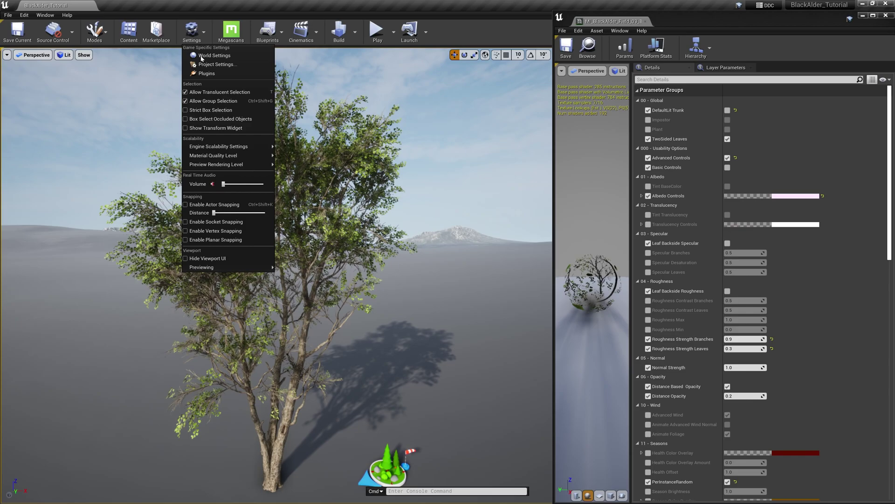
mouse_move(249, 156)
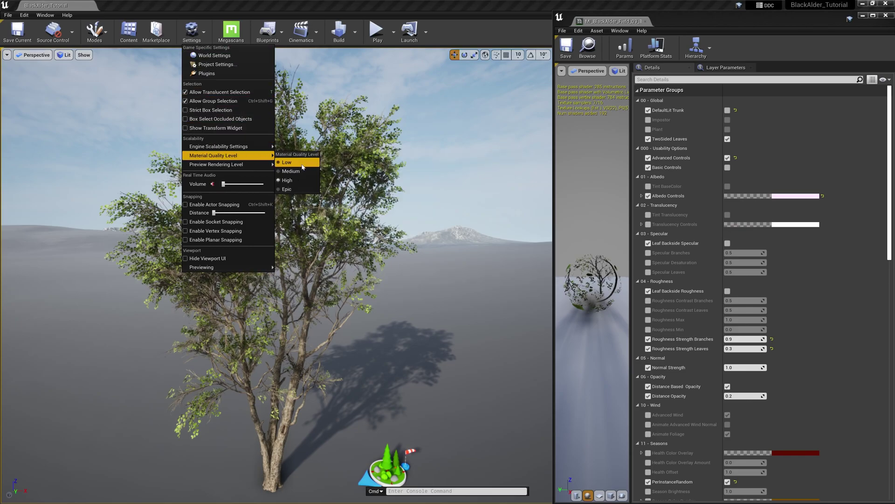
left_click(305, 181)
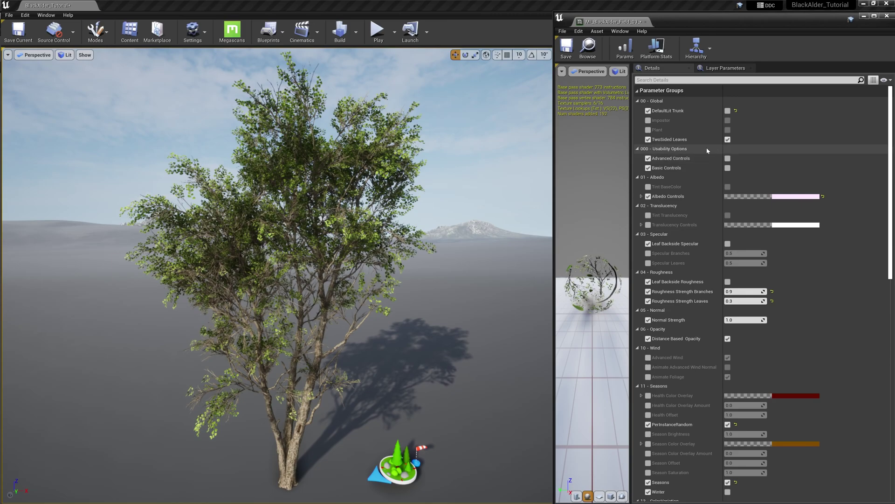
Step: Toggle Basic Controls on and off, then enable Advanced Controls
left_click(727, 168)
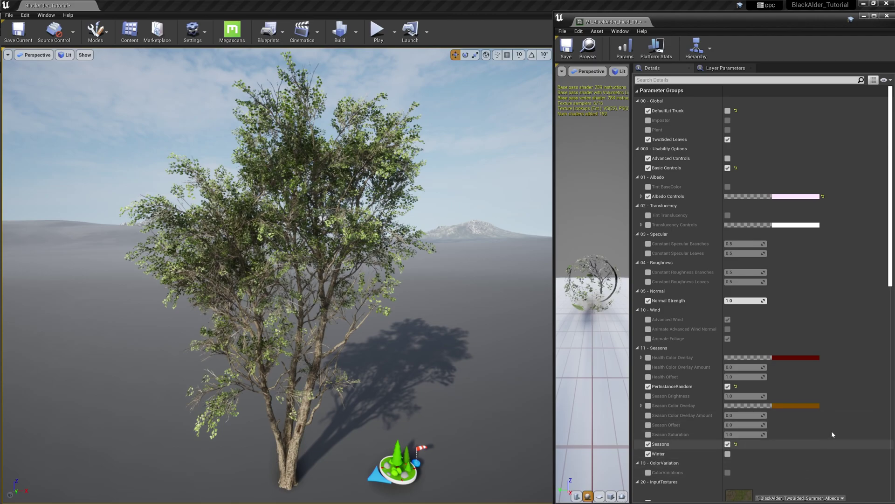
left_click(727, 168)
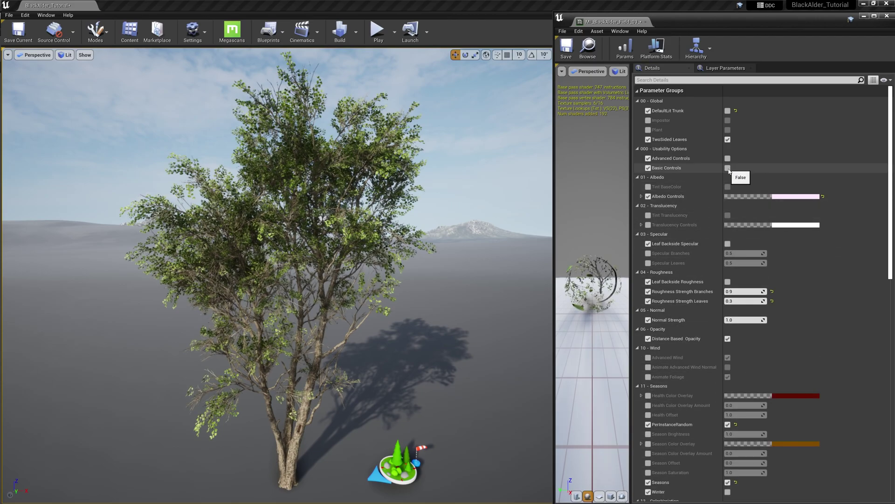
left_click(727, 158)
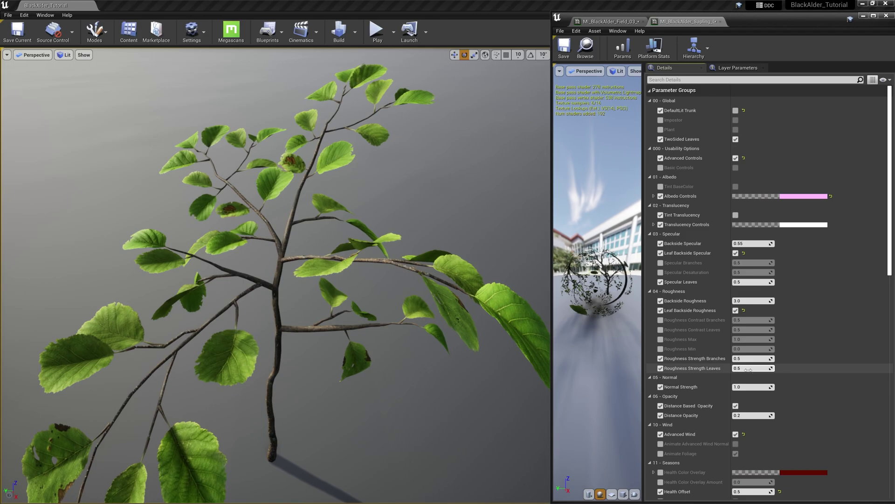
Step: Set Roughness Strength Leaves 0.20068, Specular Leaves 1.152338 and Backside Roughness 2.14091
left_click_drag(748, 369, 737, 370)
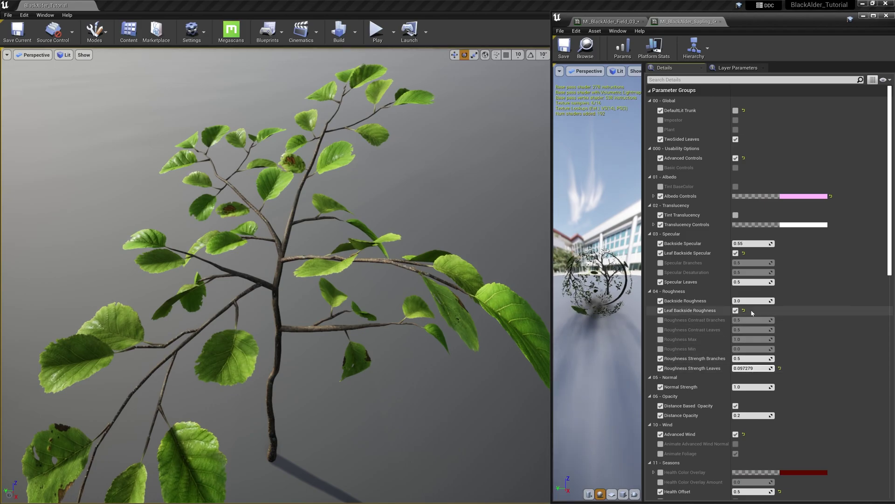
left_click_drag(746, 282, 786, 282)
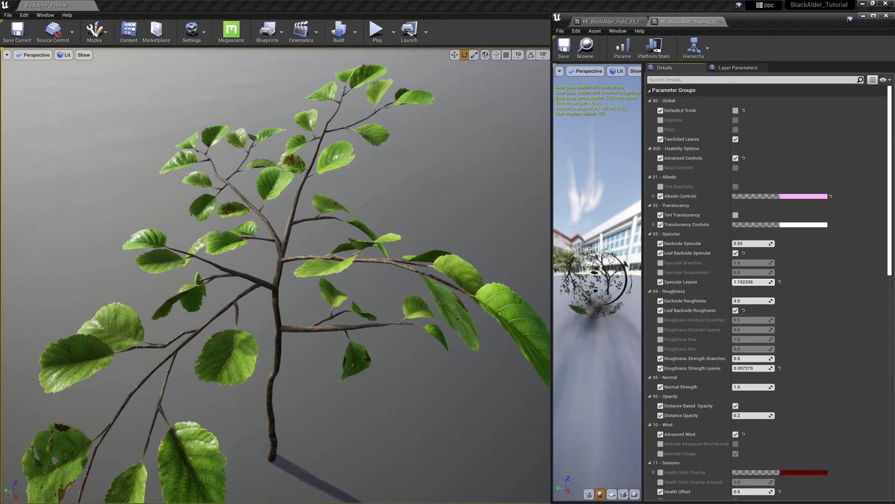
right_click_drag(279, 280, 280, 135)
left_click_drag(749, 301, 711, 301)
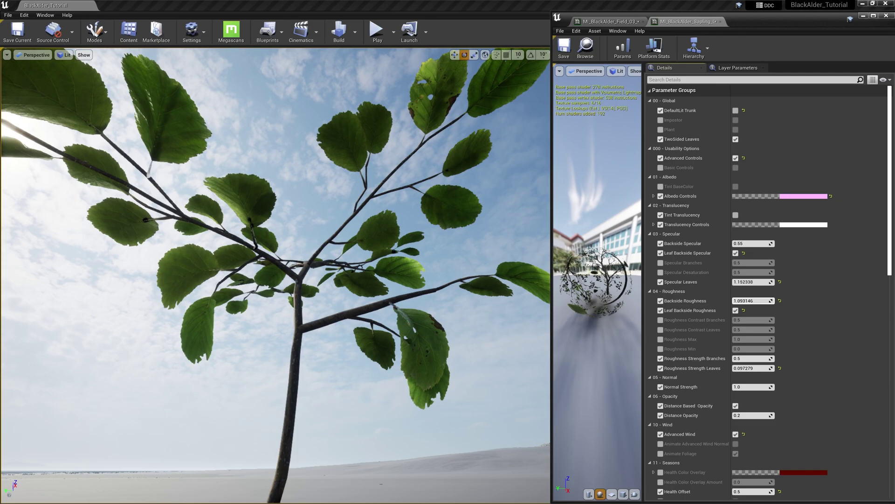
left_click_drag(749, 243, 786, 243)
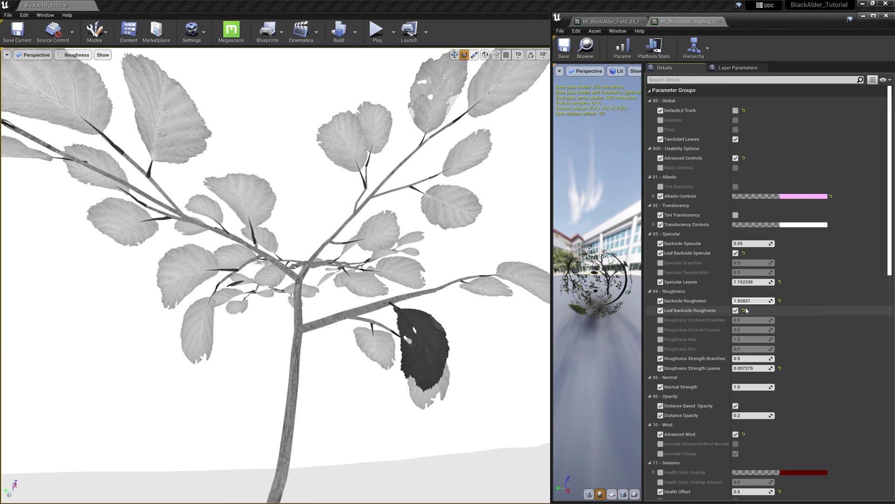
left_click_drag(750, 301, 774, 301)
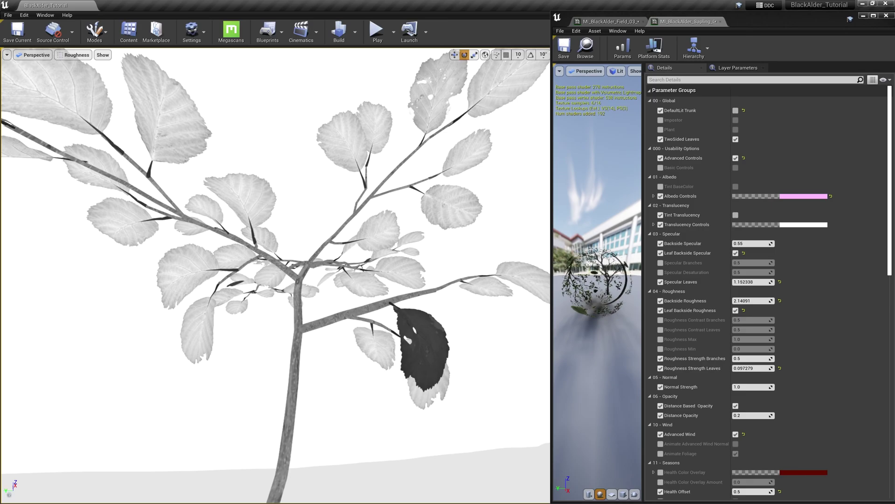
right_click_drag(279, 209, 289, 280)
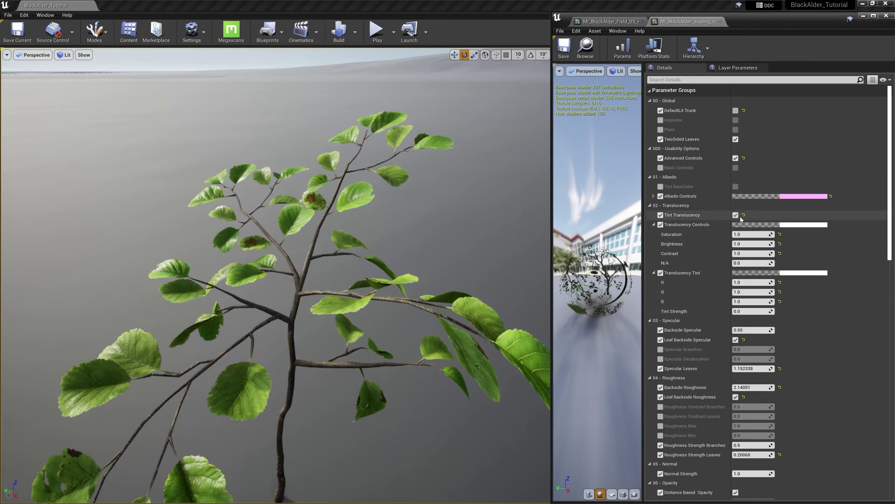
Step: Enable the leaf Translucency Tint and set it to an orange-red colour
left_click(736, 215)
left_click(802, 274)
left_click_drag(666, 337, 711, 341)
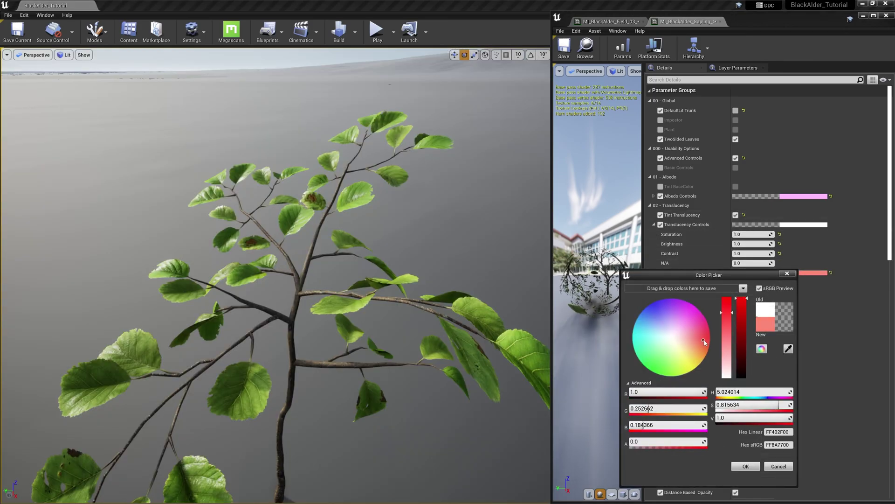
left_click_drag(742, 299, 743, 309)
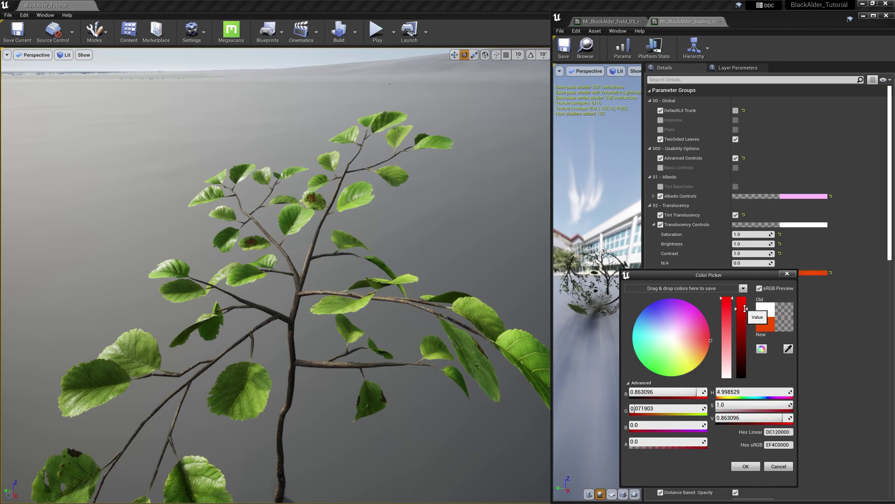
left_click(747, 467)
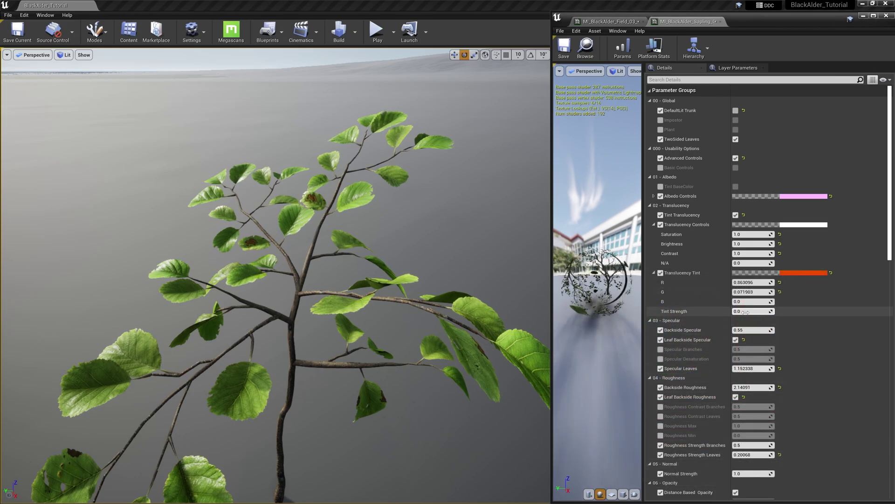
Step: Raise Tint Strength to see leaves glow red against the sky, then lower it to about 6.6
left_click_drag(753, 311, 792, 311)
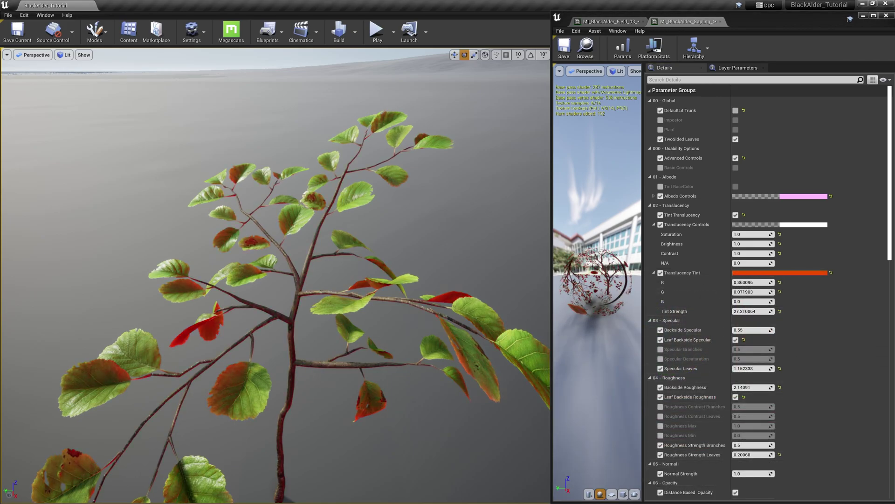
right_click_drag(280, 279, 280, 205)
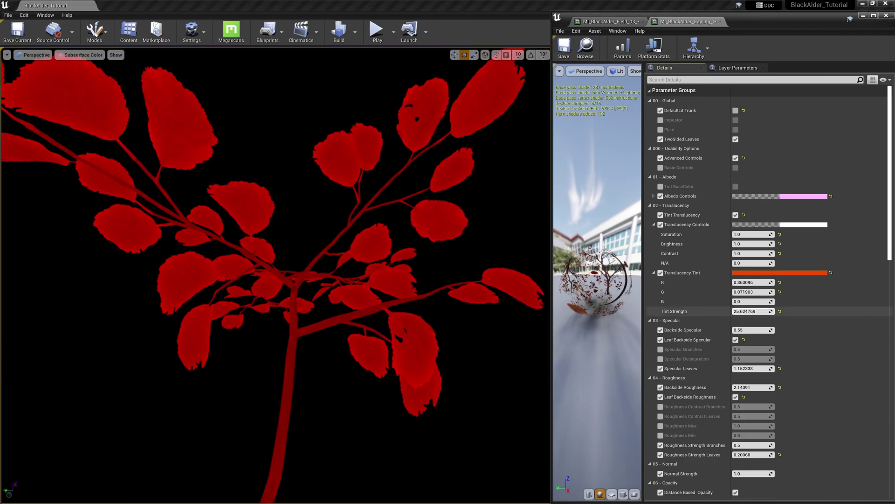
left_click_drag(753, 311, 732, 311)
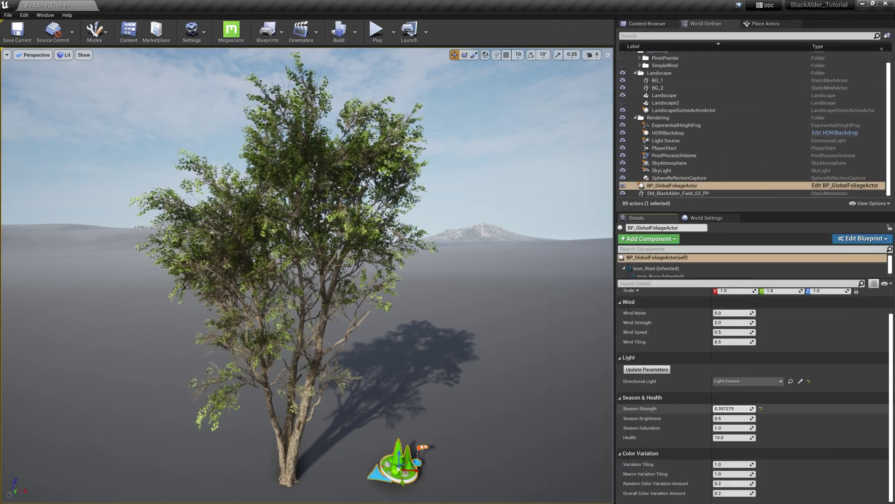
Step: Raise Season Strength and set Season Color Overlay to a vivid magenta
left_click_drag(732, 408, 746, 408)
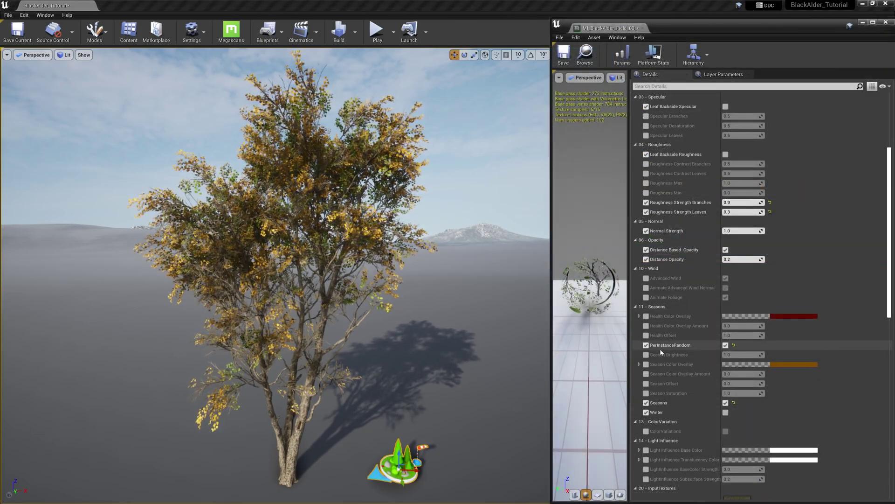
left_click(647, 365)
left_click(779, 364)
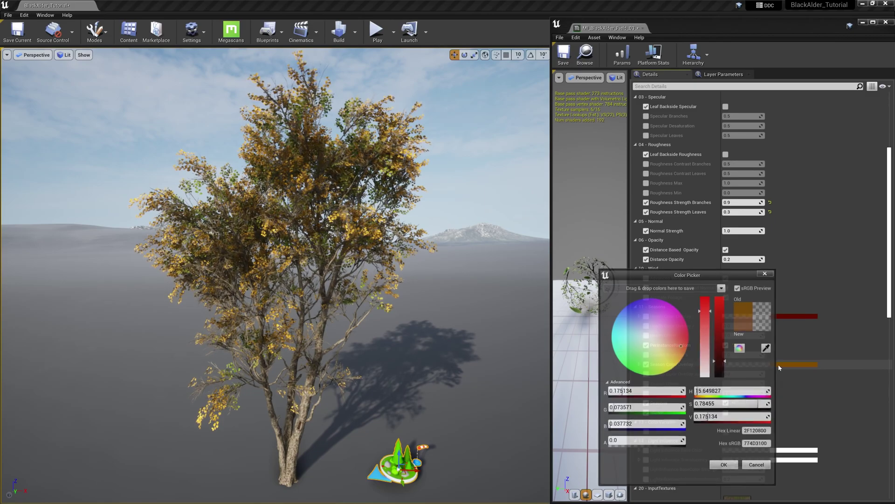
left_click_drag(687, 349, 673, 306)
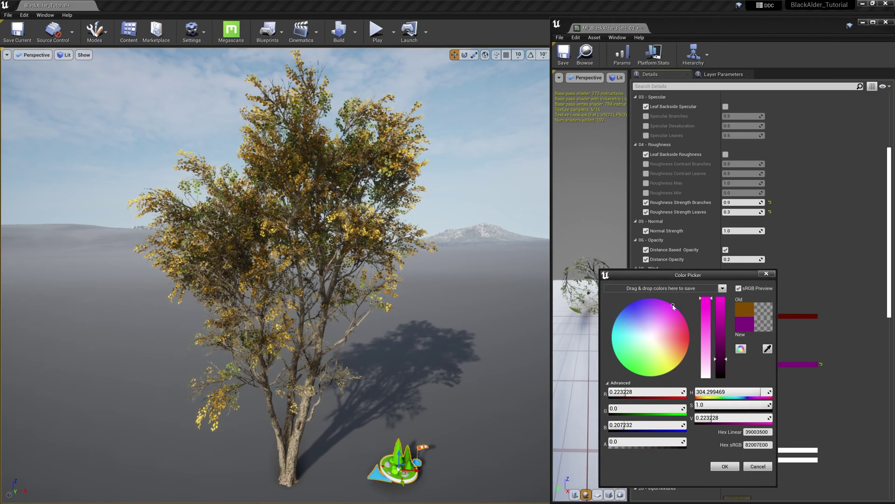
left_click_drag(720, 357, 721, 298)
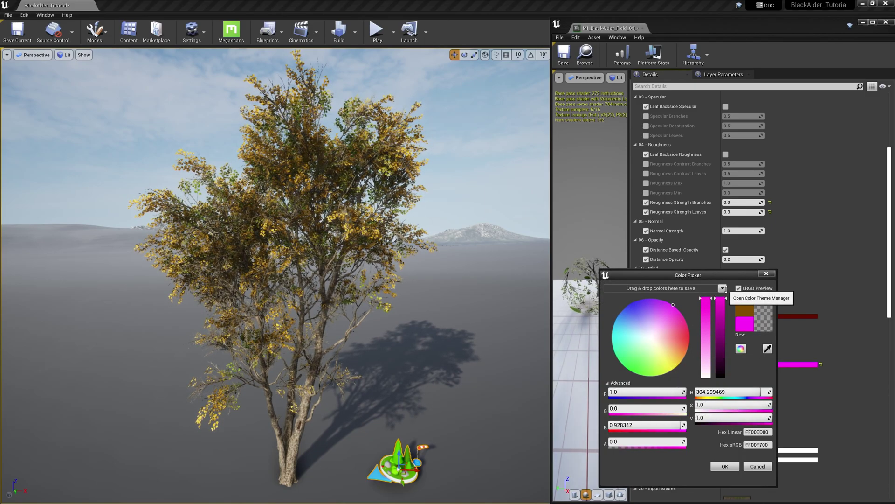
left_click(724, 466)
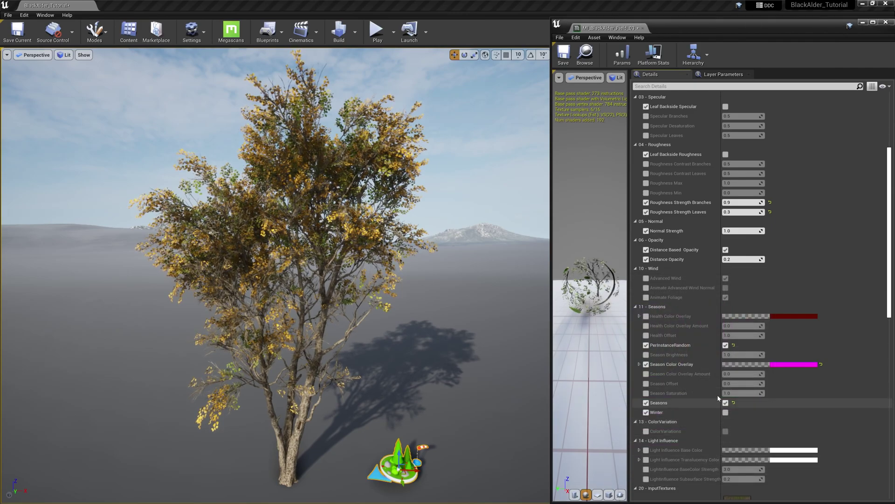
Step: Enable Season Color Overlay Amount at 0.761602 and enable Season Offset
left_click(646, 374)
mouse_move(741, 374)
left_mouse_down()
mouse_move(762, 373)
mouse_move(751, 373)
left_mouse_up()
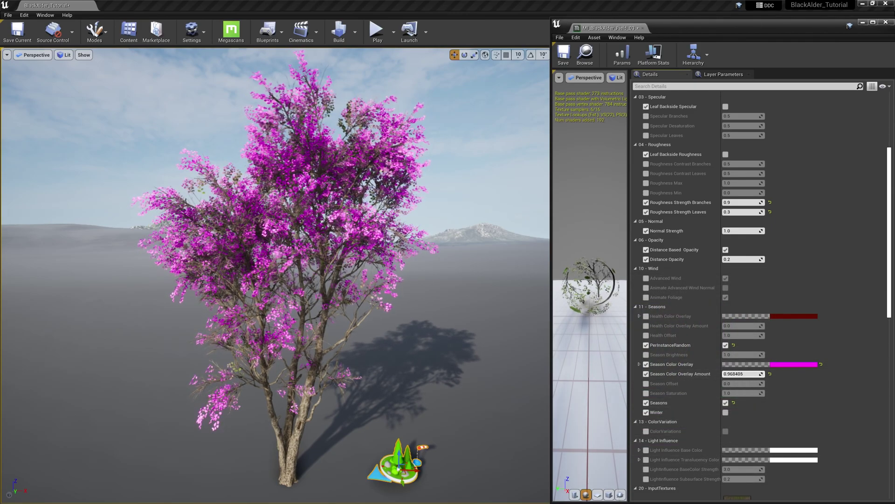
left_click(646, 383)
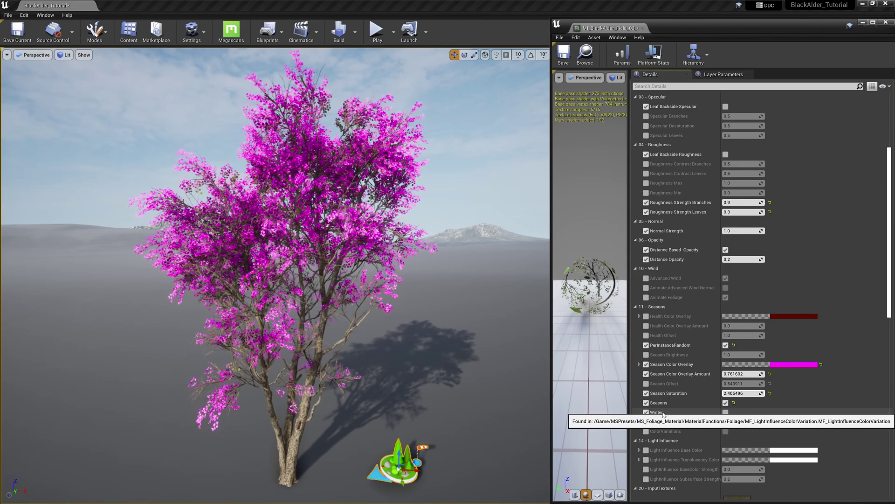
Step: Preview the field alder's bare winter look, then turn Winter off to restore green leaves
left_click(725, 413)
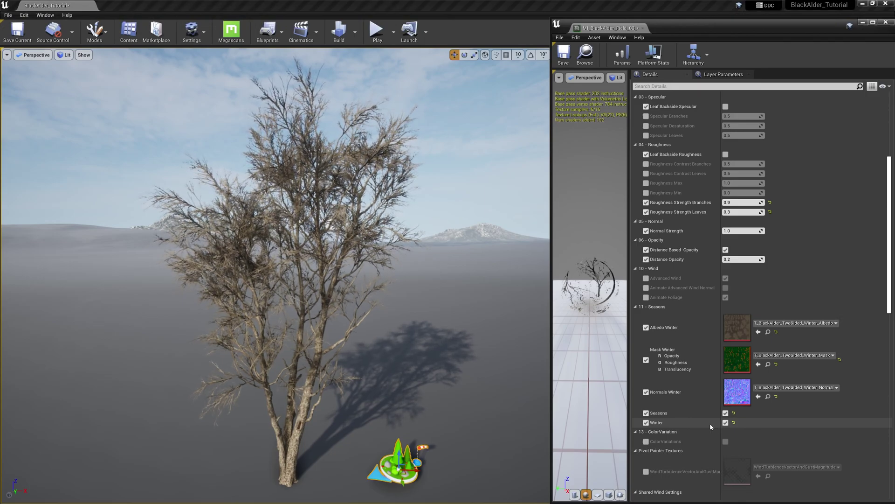
scroll(710, 426, "up", 1)
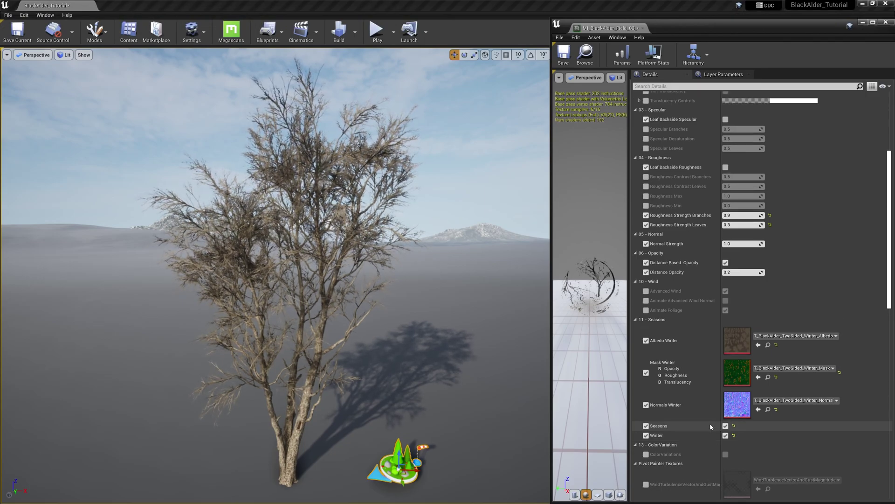
scroll(676, 373, "down", 1)
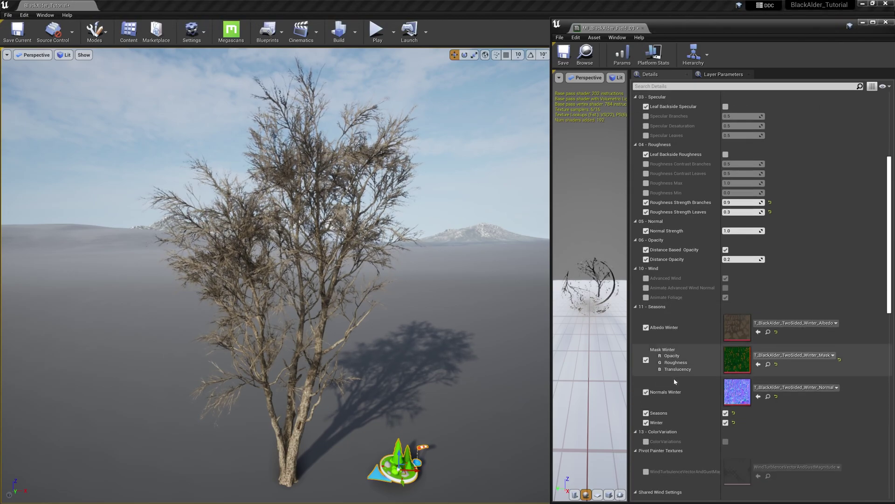
left_click(725, 422)
scroll(730, 416, "down", 1)
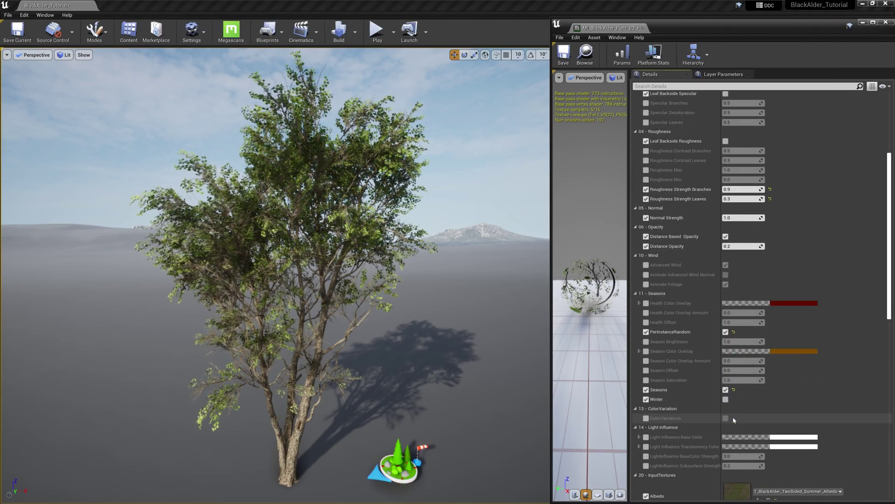
Step: Enable Light Influence Base Color and its Strength, set a saturated cyan, and raise Strength
left_click(646, 437)
left_click(646, 457)
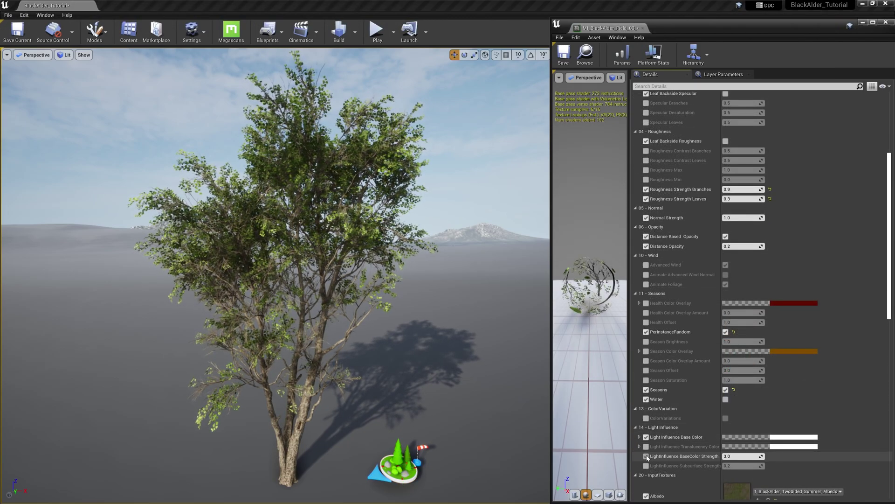
left_click(789, 439)
left_click_drag(666, 339, 660, 339)
left_click_drag(713, 376, 716, 347)
left_click(736, 466)
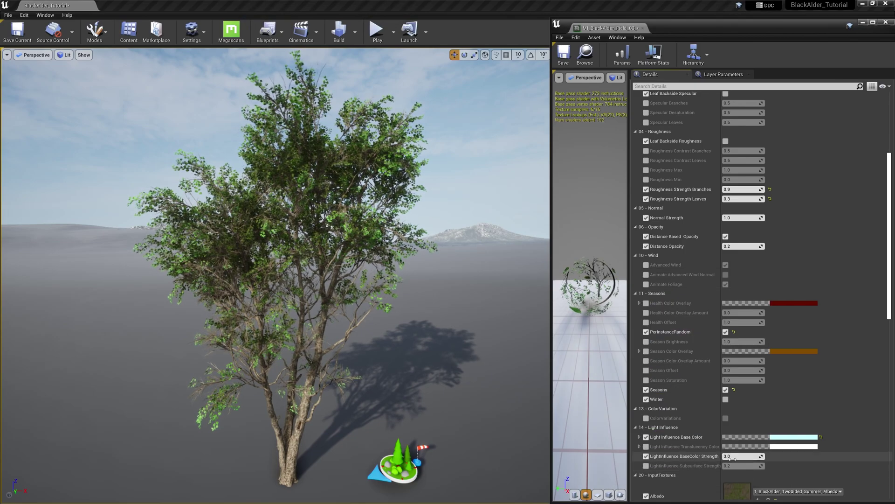
left_click_drag(735, 456, 811, 456)
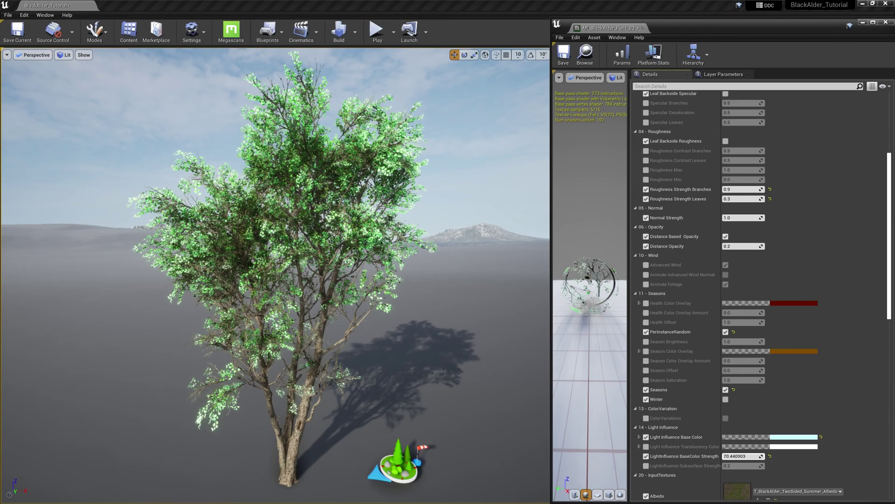
Step: Change the Light Influence Base Color to a warm peach-orange
left_click(746, 437)
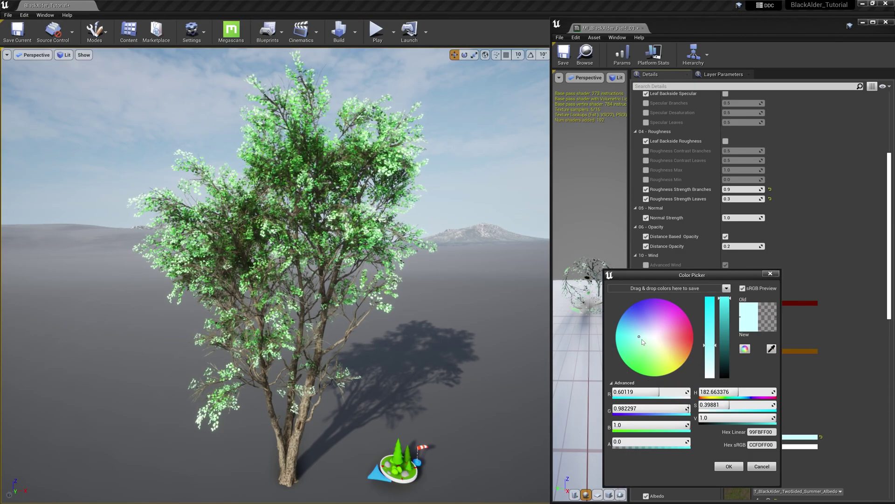
left_click_drag(643, 341, 671, 343)
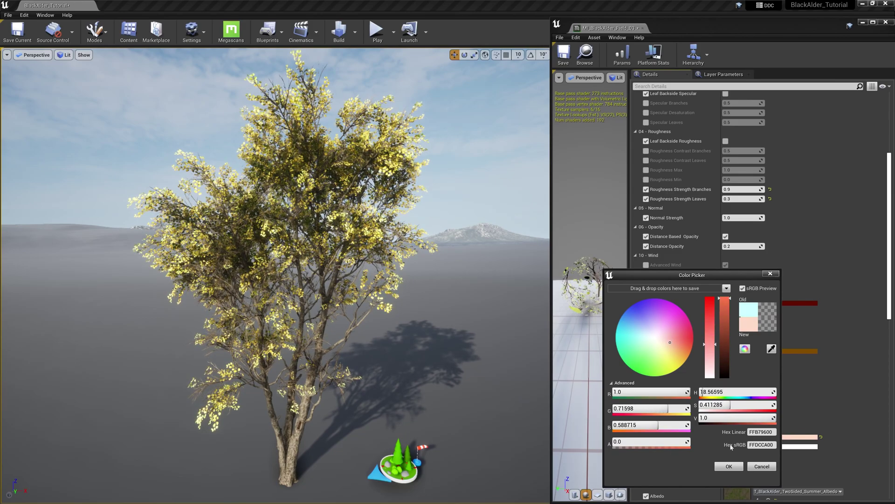
left_click(732, 466)
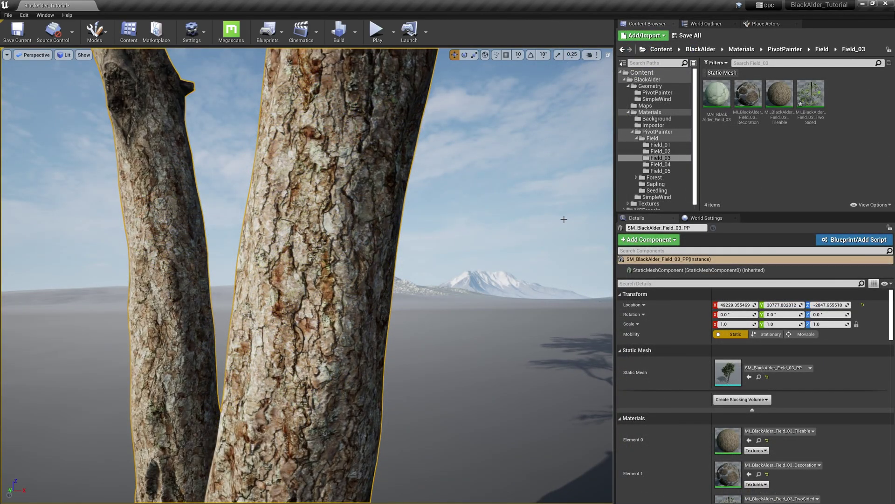
Step: Open MI_BlackAlder_Field_03_Tileable and raise Bark Detail Amount to 0.105442
double_click(783, 99)
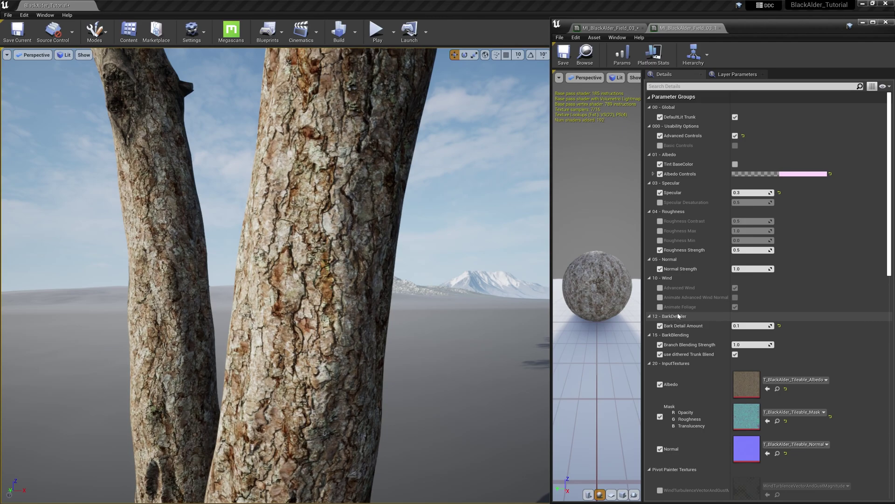
mouse_move(742, 326)
left_mouse_down()
mouse_move(771, 326)
mouse_move(753, 326)
left_mouse_up()
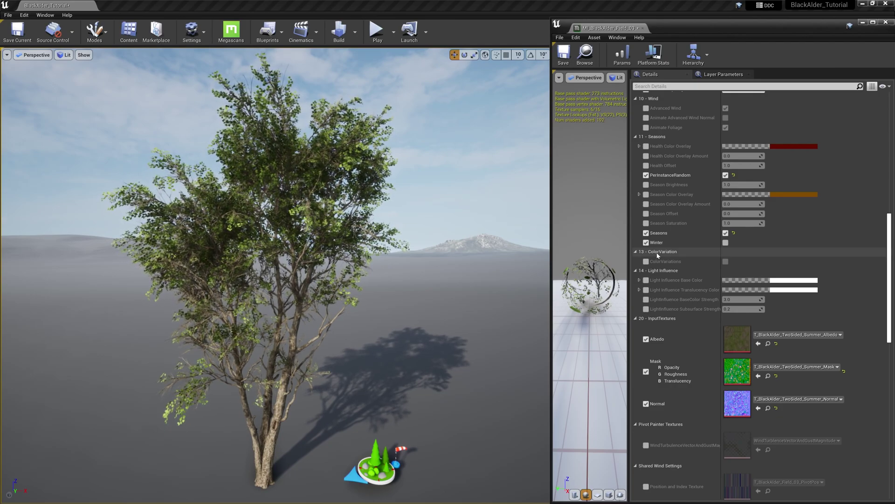
Step: Override and switch on ColorVariations in the 13 - ColorVariation group
left_click(646, 262)
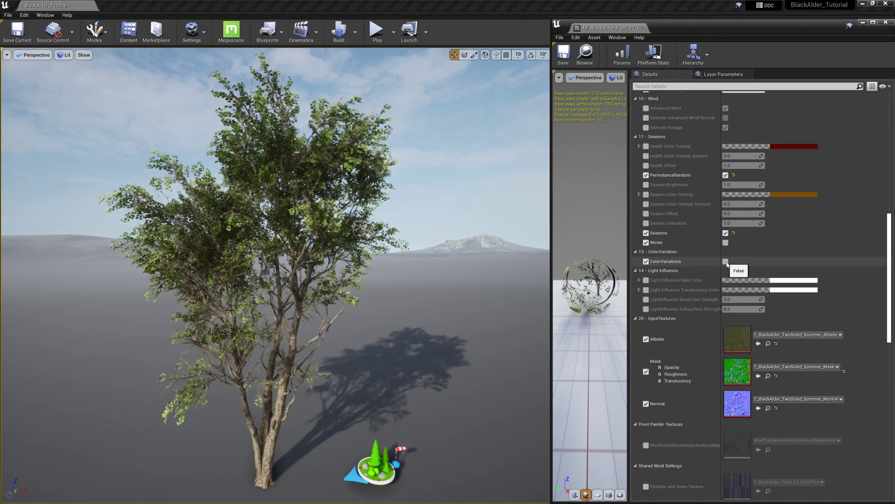
left_click(726, 261)
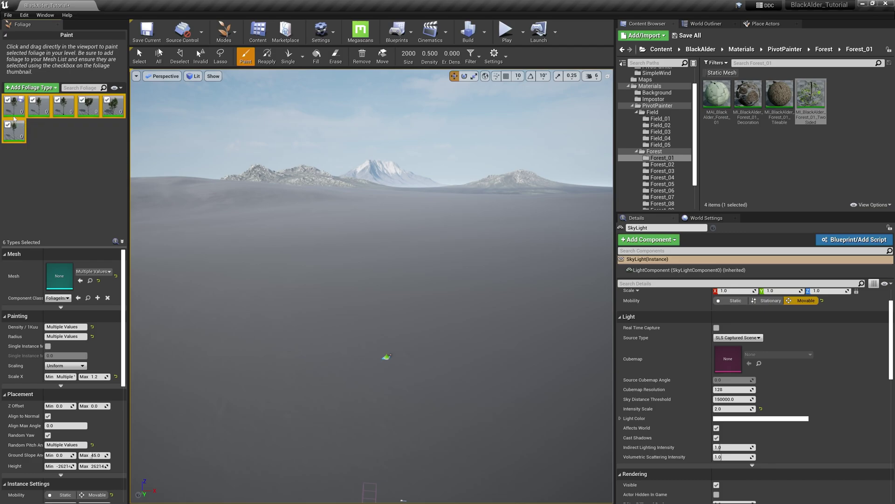
Step: Switch to Foliage mode and paint Black Alder trees densely along both sides of the river
mouse_move(78, 109)
left_click(229, 37)
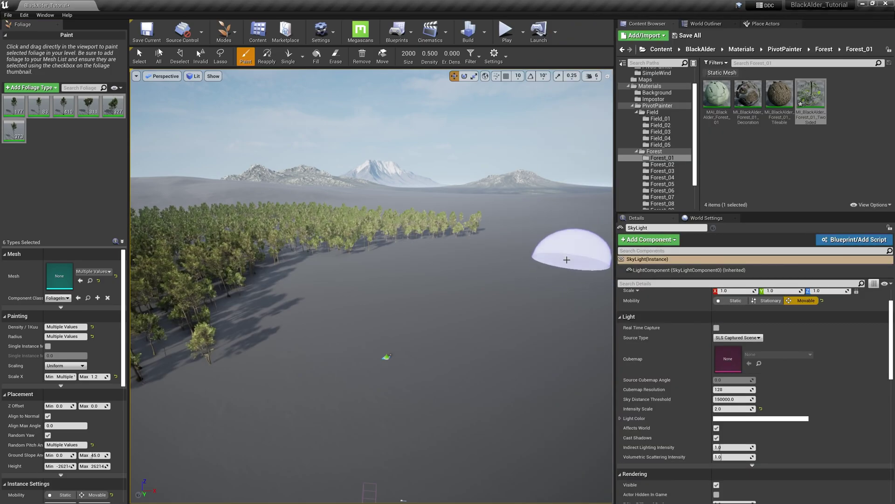
mouse_move(574, 266)
left_mouse_down()
mouse_move(516, 271)
mouse_move(575, 280)
mouse_move(597, 263)
mouse_move(533, 466)
mouse_move(527, 434)
mouse_move(597, 341)
mouse_move(583, 217)
left_mouse_up()
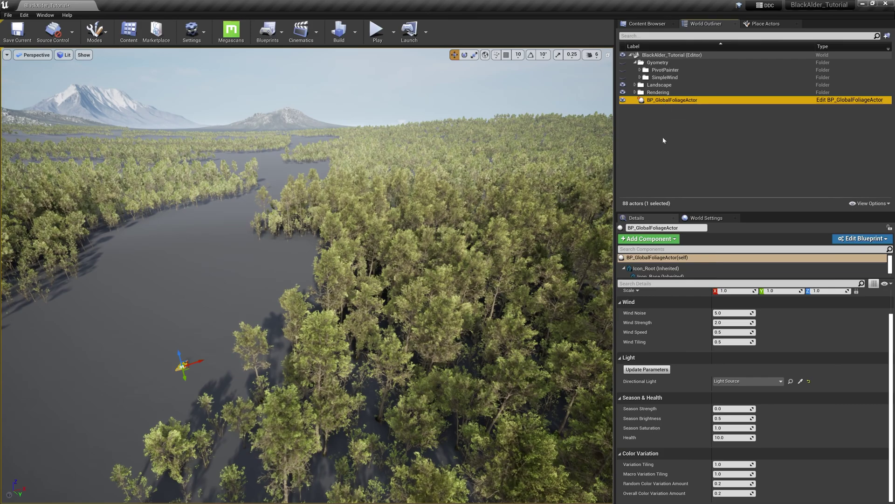
Step: Raise random and overall colour variation to 1.161236 and adjust macro variation tiling
left_click_drag(724, 494, 702, 483)
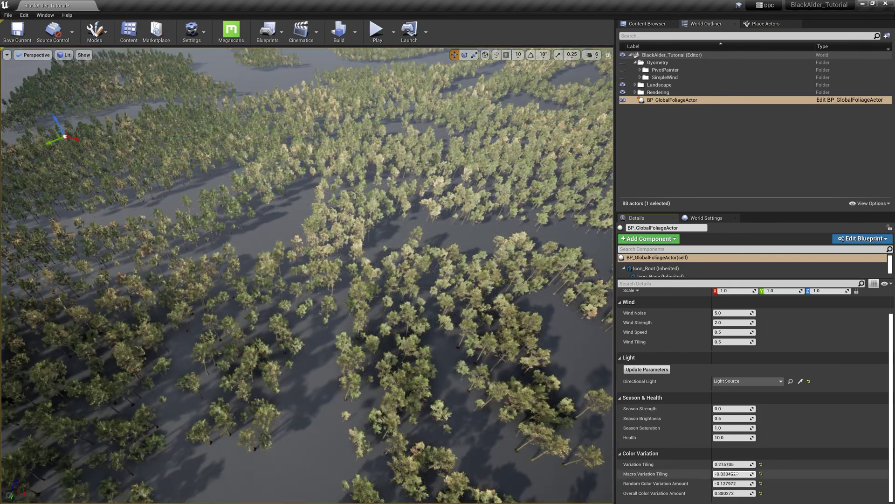
mouse_move(737, 473)
left_mouse_down()
mouse_move(716, 473)
mouse_move(744, 474)
left_mouse_up()
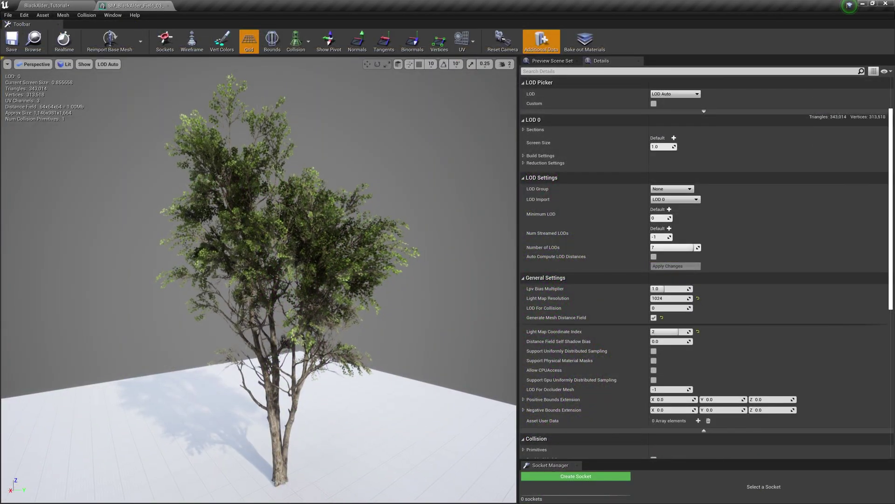
Step: Zoom the alder preview out and back to watch LODs switch, then expand the LOD0–LOD6 list
scroll(259, 279, "down", 3)
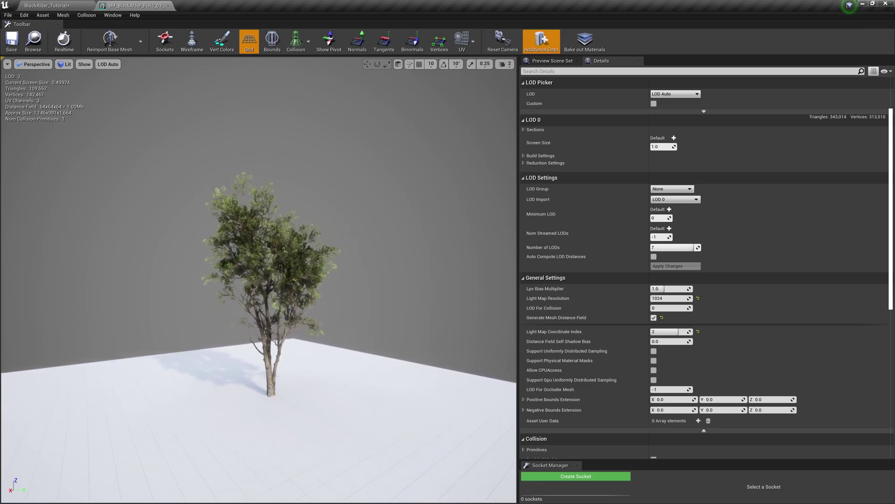
scroll(259, 280, "down", 3)
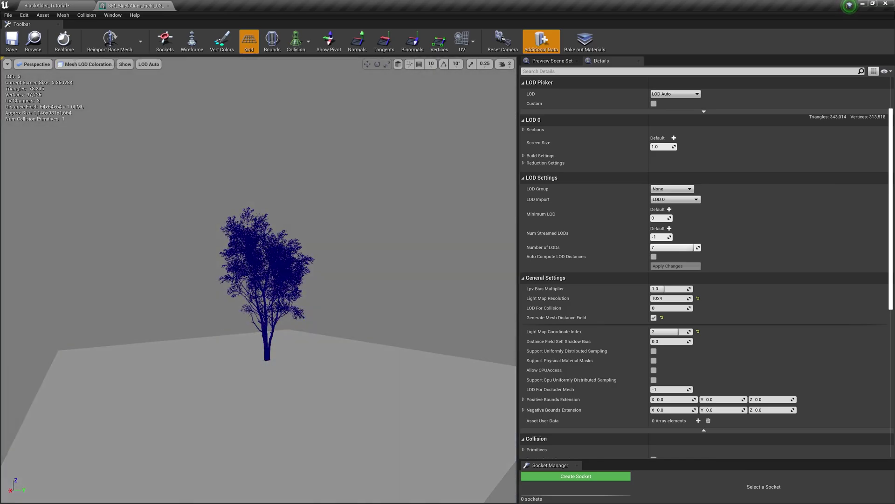
scroll(265, 279, "up", 1)
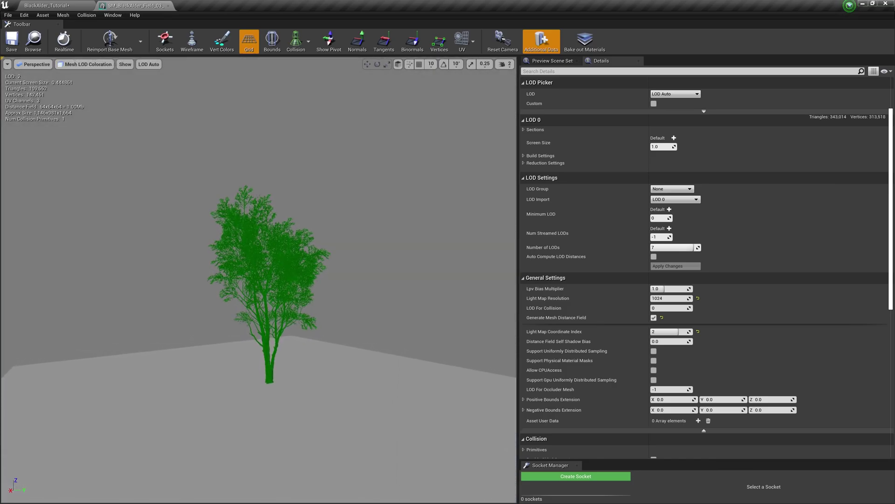
scroll(266, 280, "up", 2)
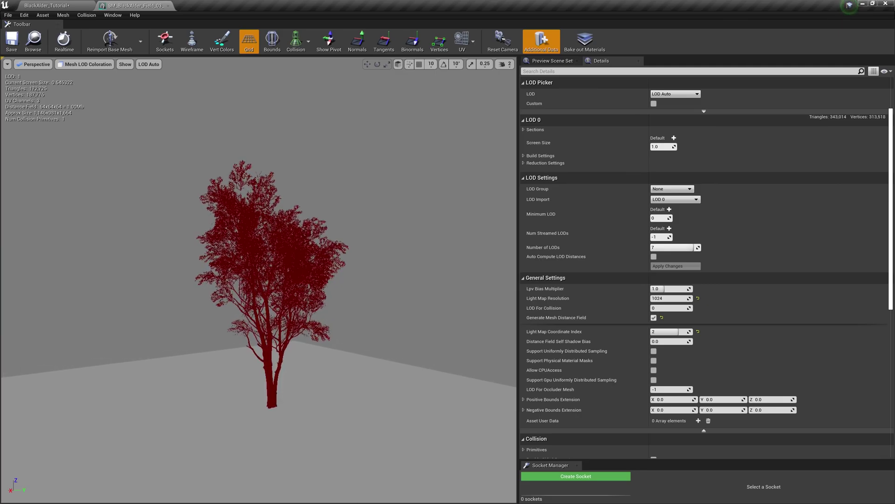
scroll(276, 280, "up", 3)
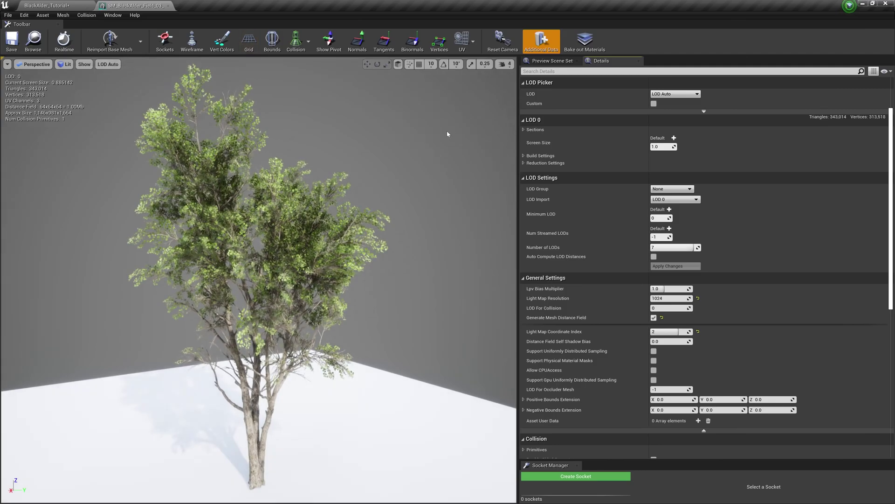
left_click(621, 111)
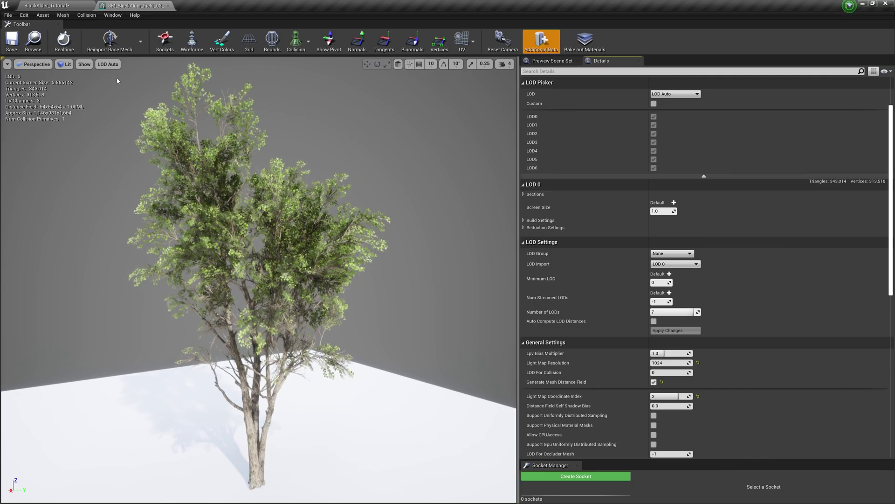
Step: Preview the alder mesh at LOD 5 from the viewport's LOD dropdown
scroll(312, 261, "down", 5)
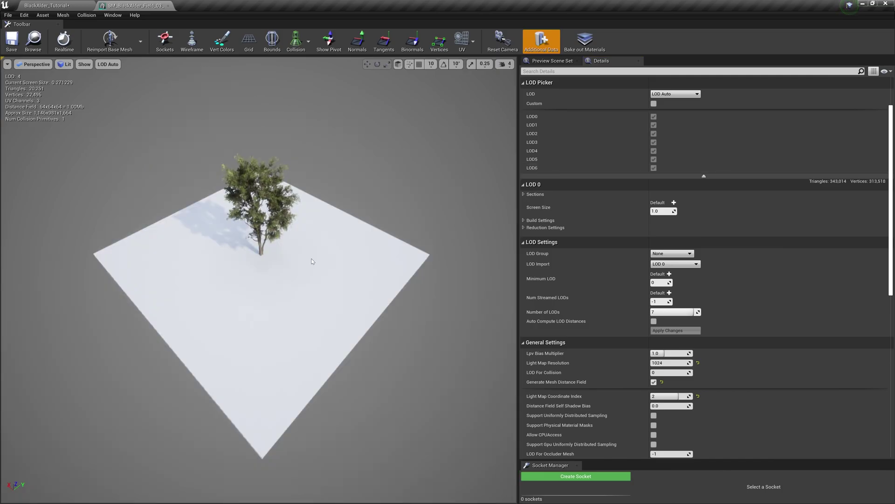
left_click(108, 64)
left_click(111, 135)
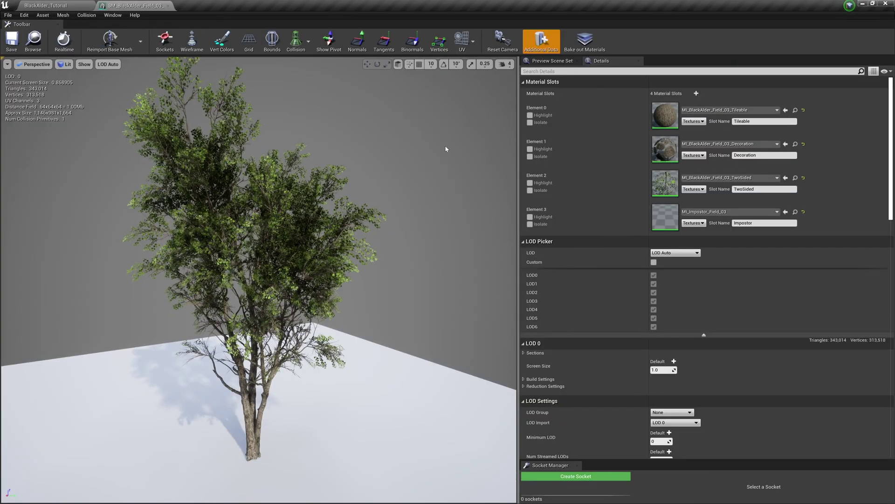
Step: Set the T_BlackAlder_TwoSided_Summer_Albedo texture's Maximum Texture Size to 4096
double_click(664, 180)
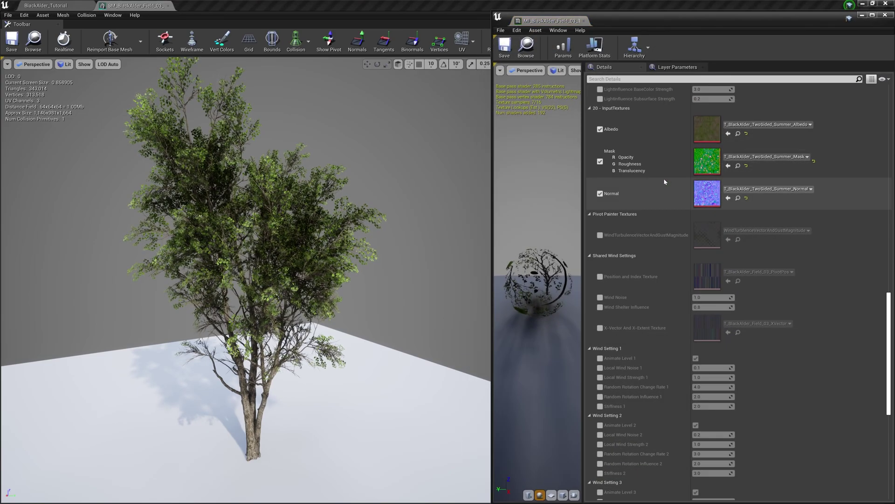
double_click(707, 129)
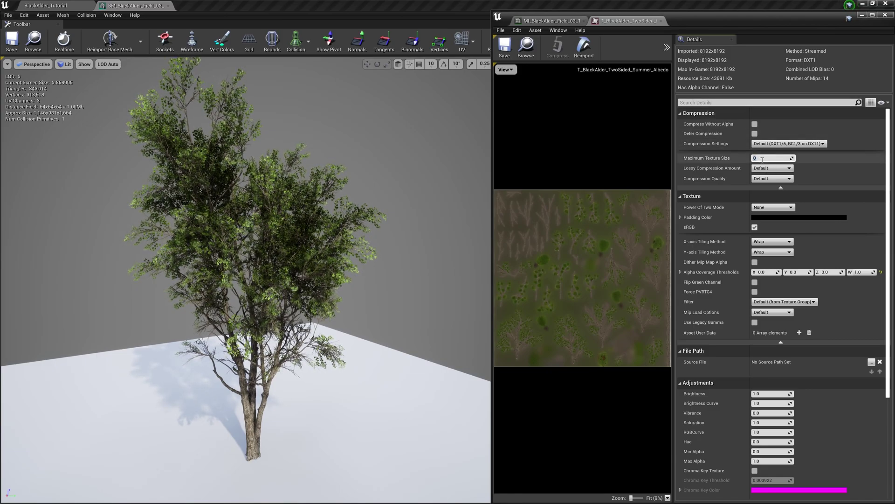
key("Return")
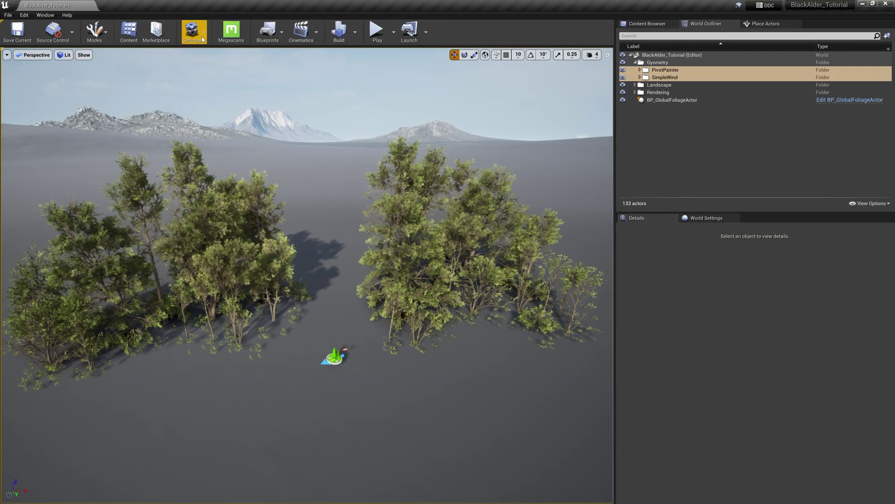
Step: Check the Material Quality Level setting and return the viewport to Lit shading
left_click(200, 35)
mouse_move(219, 158)
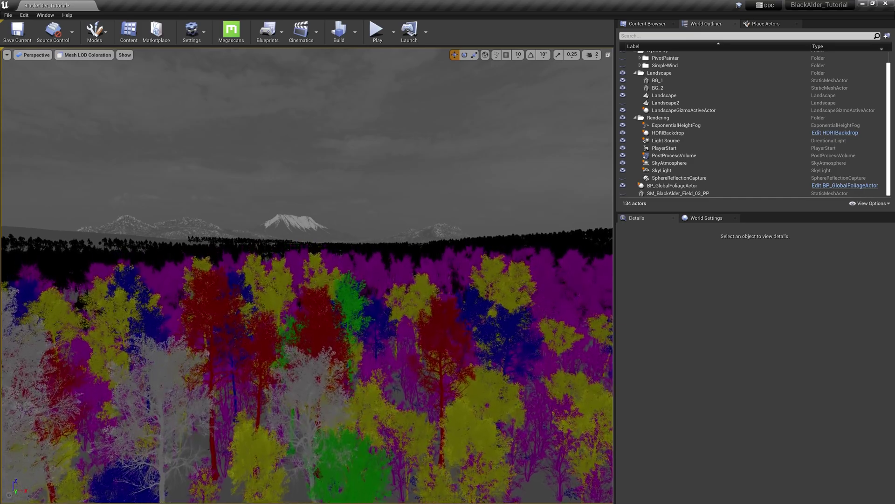
key("alt+4")
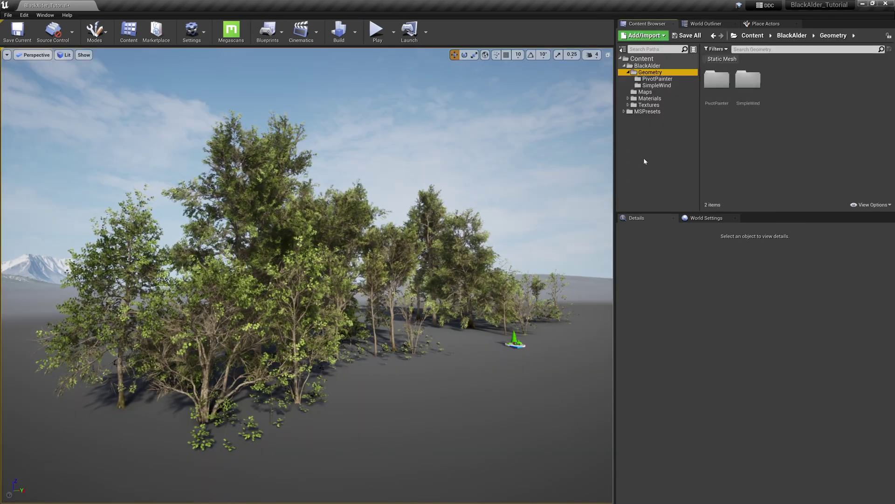
Step: Select all eight Sapling meshes in the PivotPainter folder, then browse into the SimpleWind folder
left_click(718, 80)
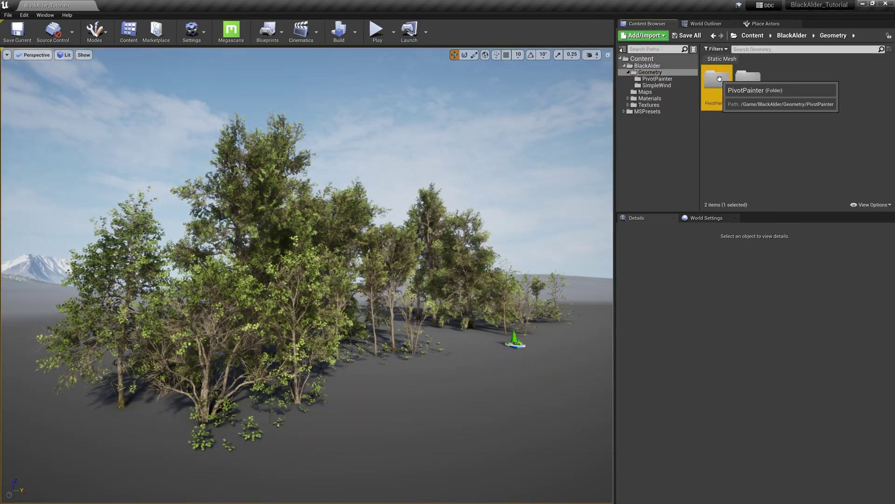
double_click(719, 79)
scroll(892, 123, "down", 2)
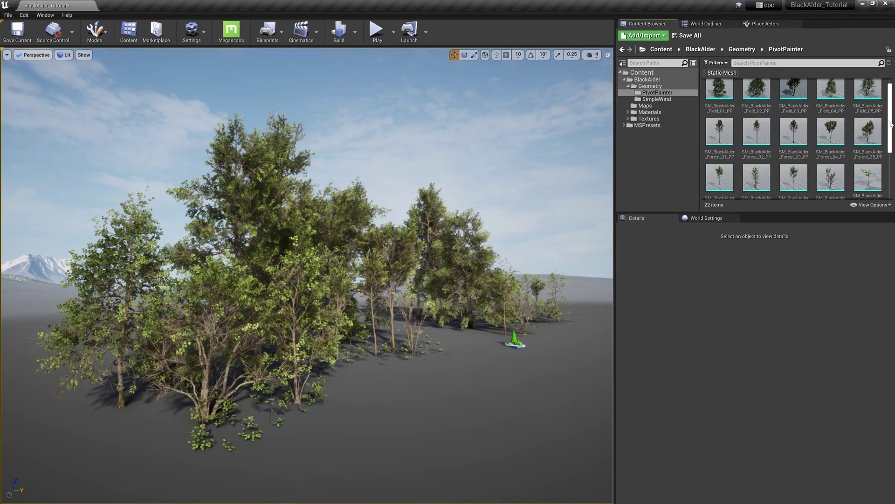
scroll(891, 124, "down", 2)
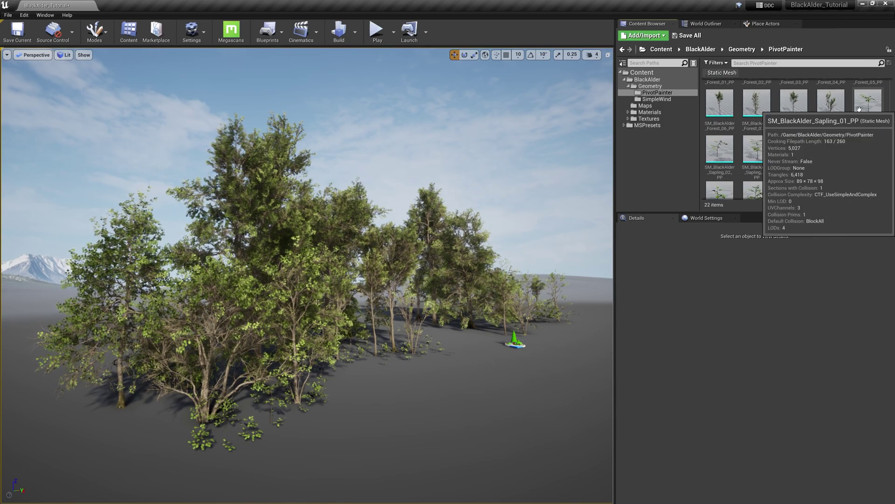
left_click(859, 109)
left_click(757, 190, "shift")
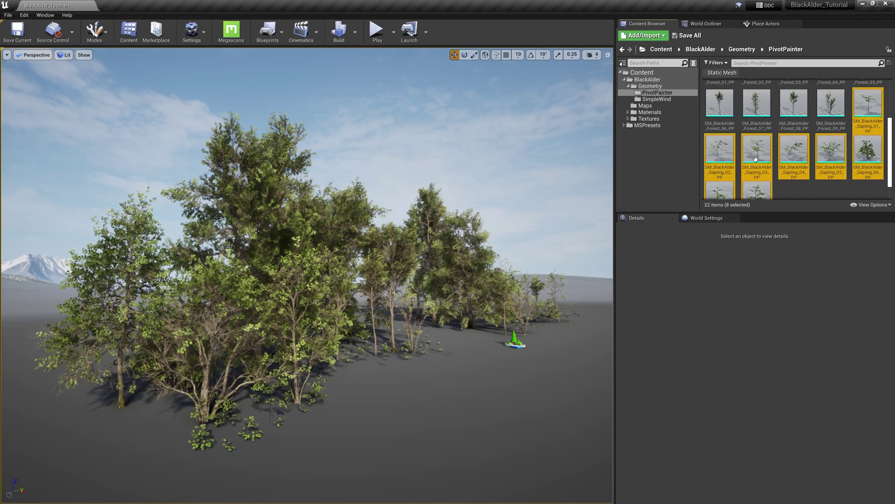
left_click(646, 86)
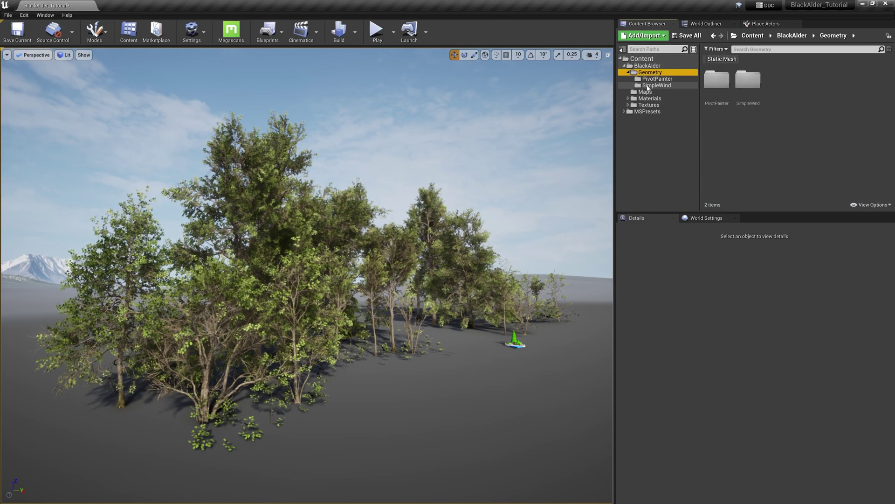
double_click(752, 84)
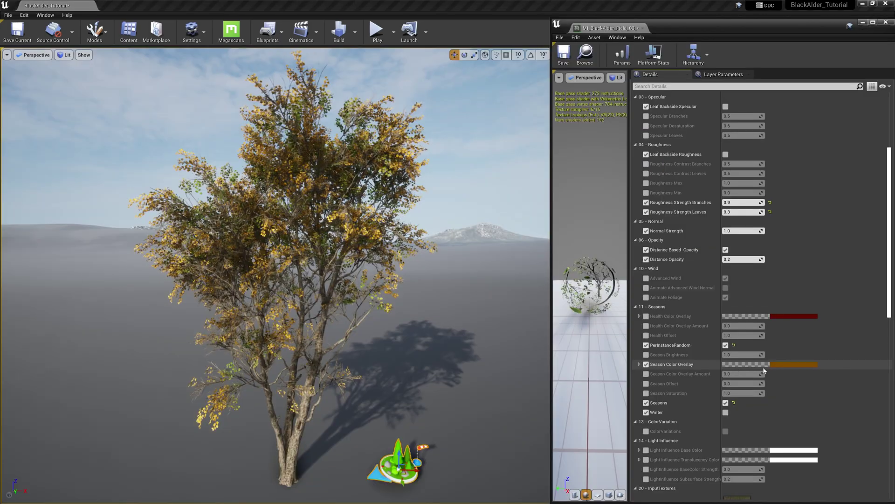
Step: Change the Season Color Overlay from orange to a dark magenta
left_click(780, 365)
left_click_drag(689, 351, 682, 320)
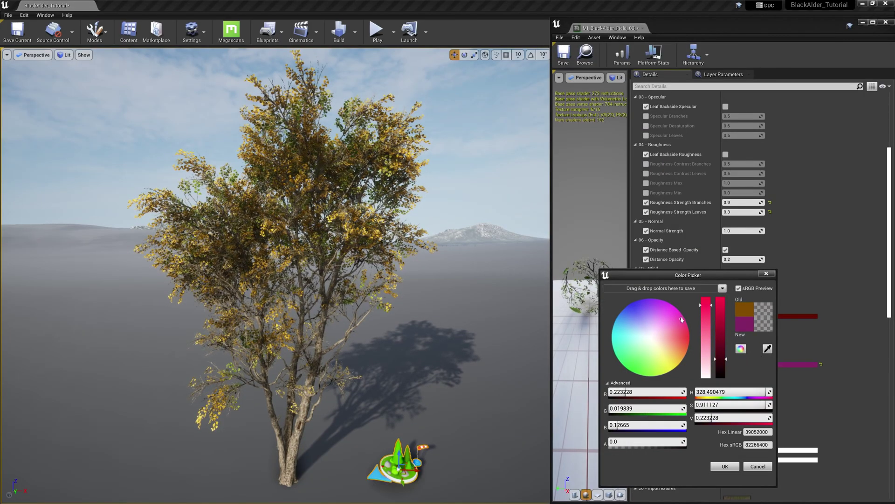